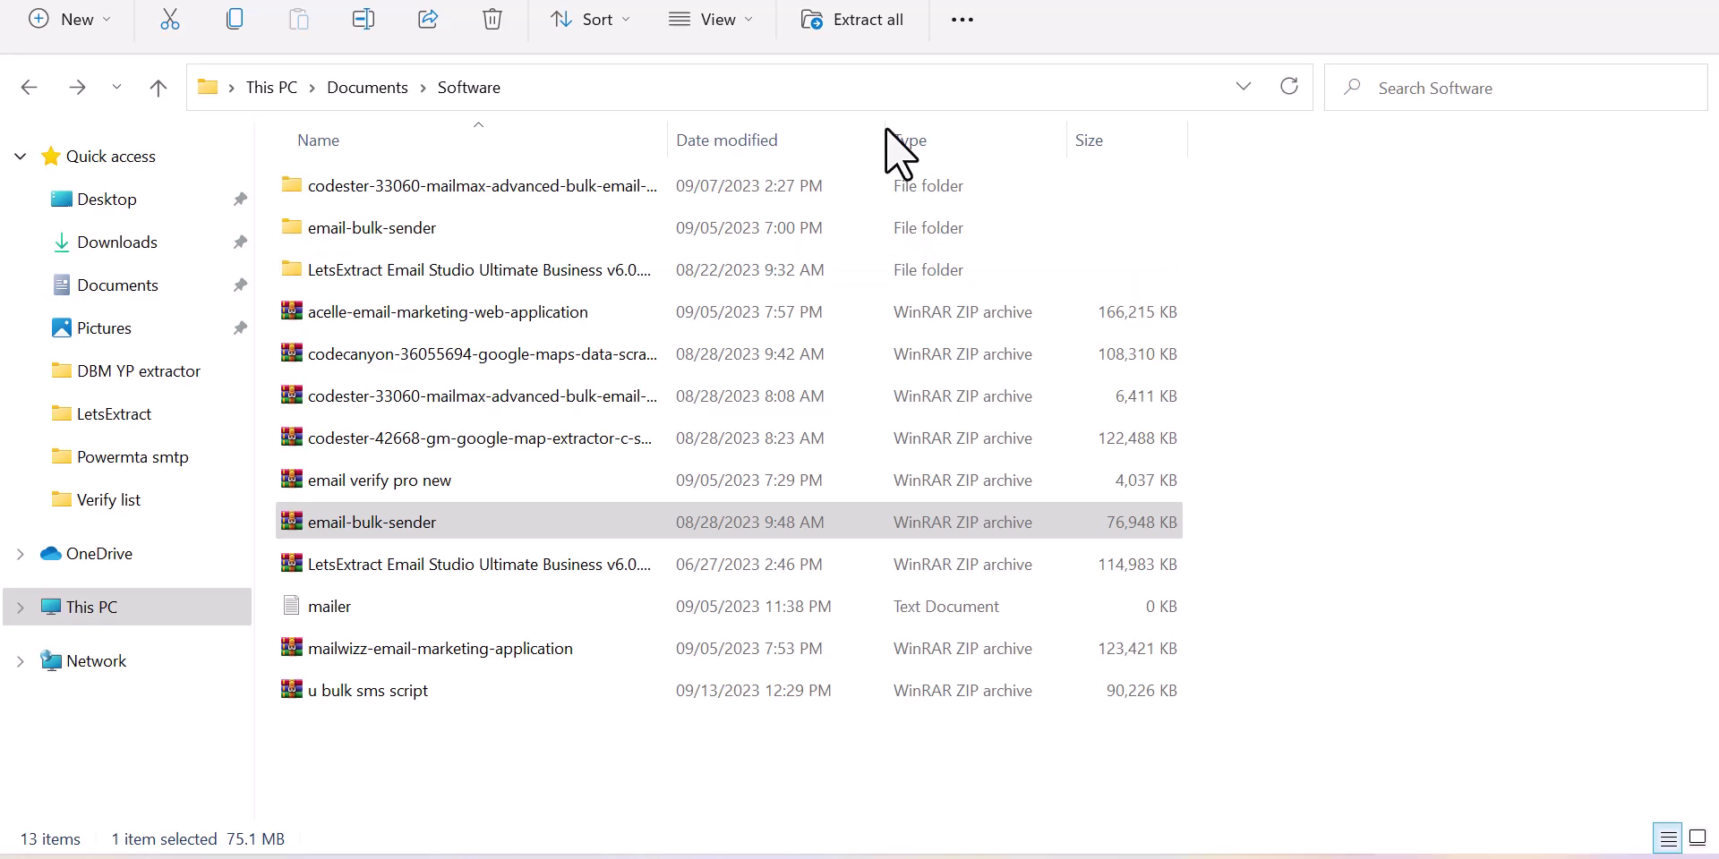
Step: Extract All from the email-bulk-sender ZIP into the suggested email-bulk-sender folder
click(394, 530)
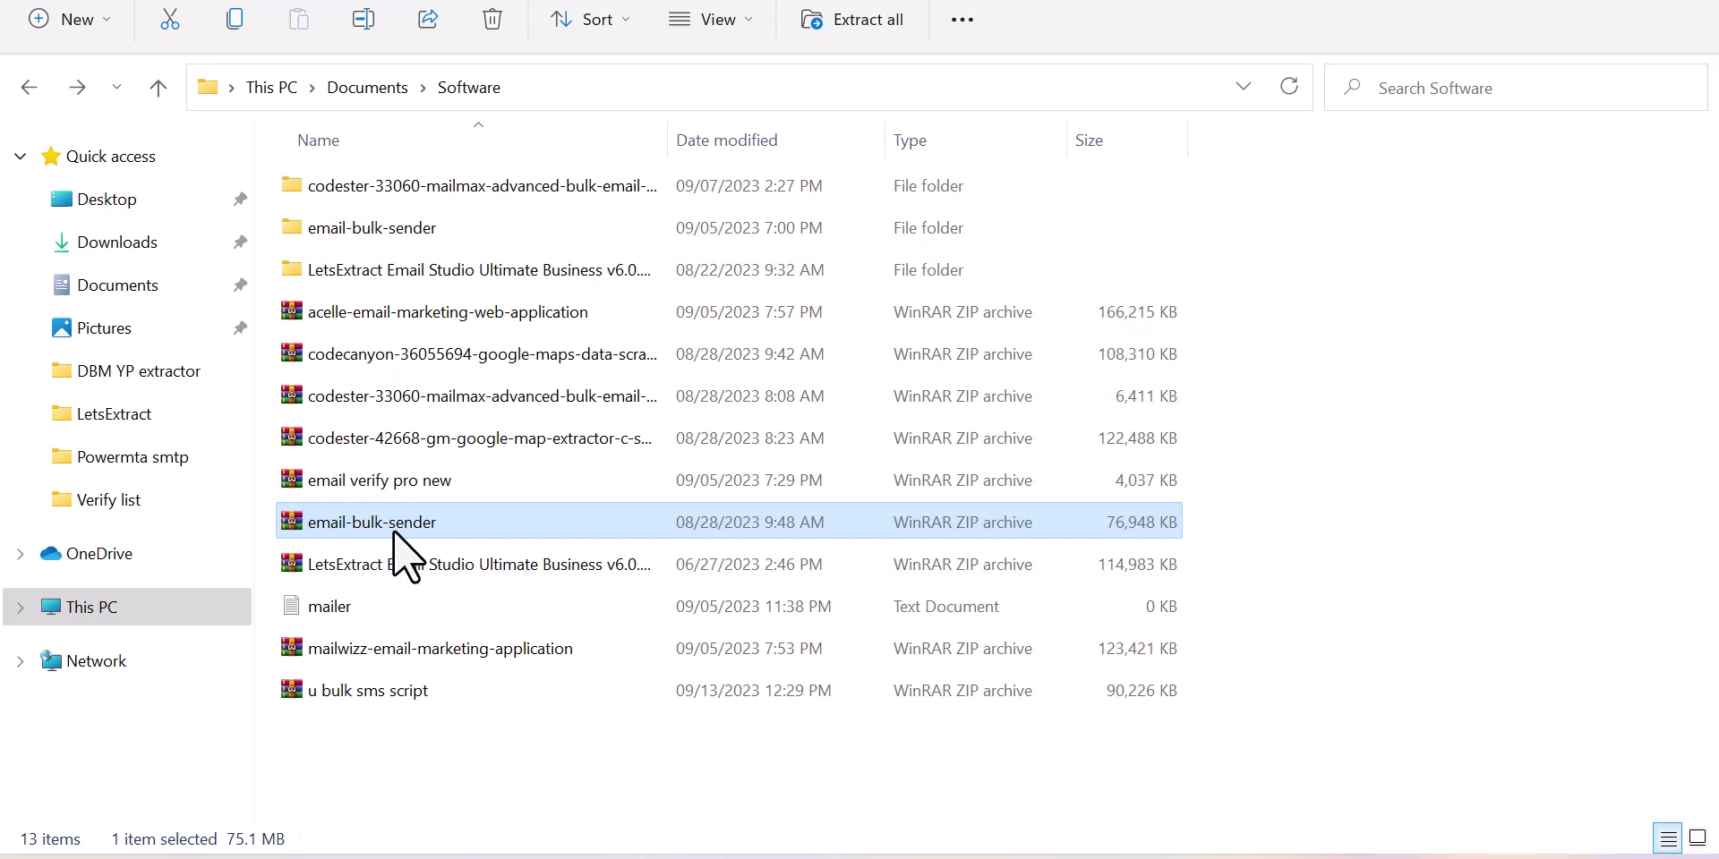
right_click(394, 532)
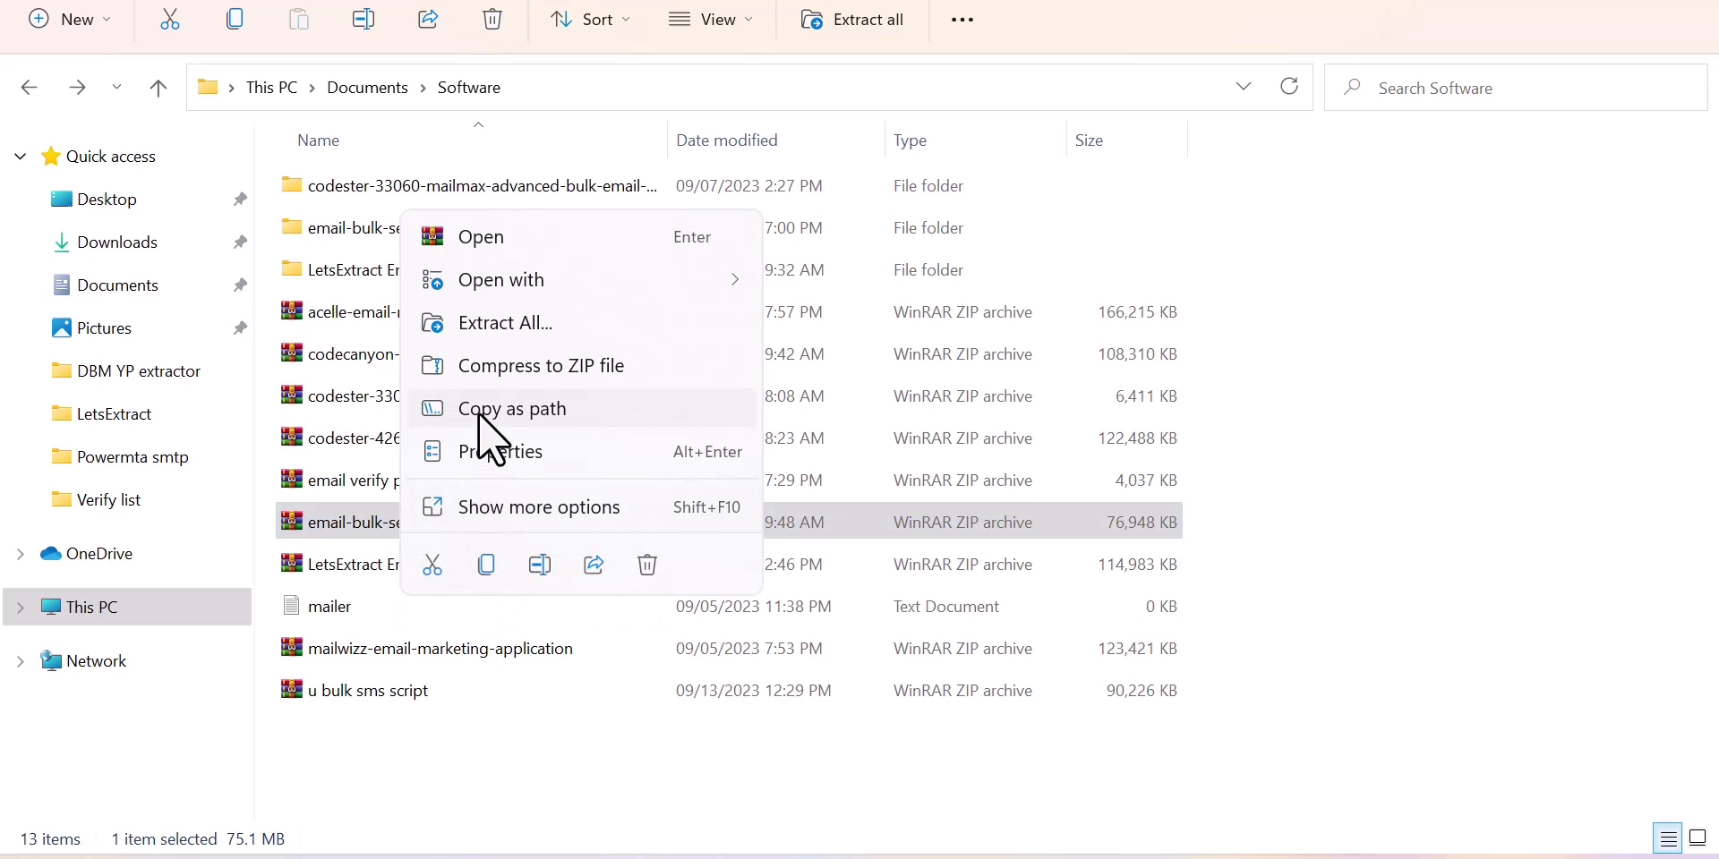
click(502, 320)
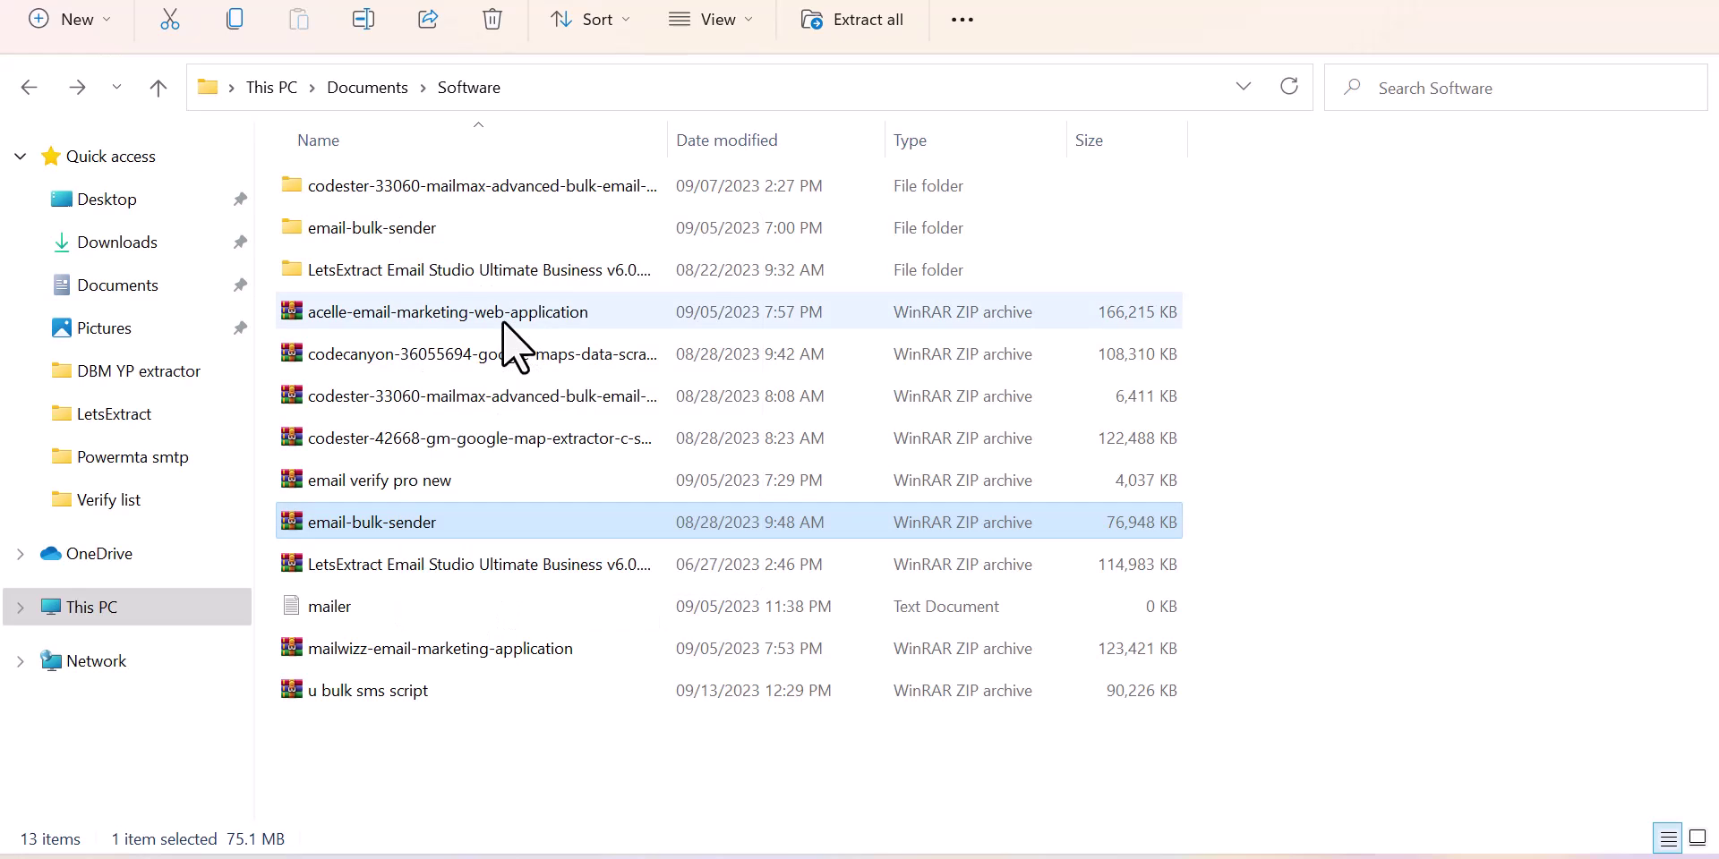
click(1081, 707)
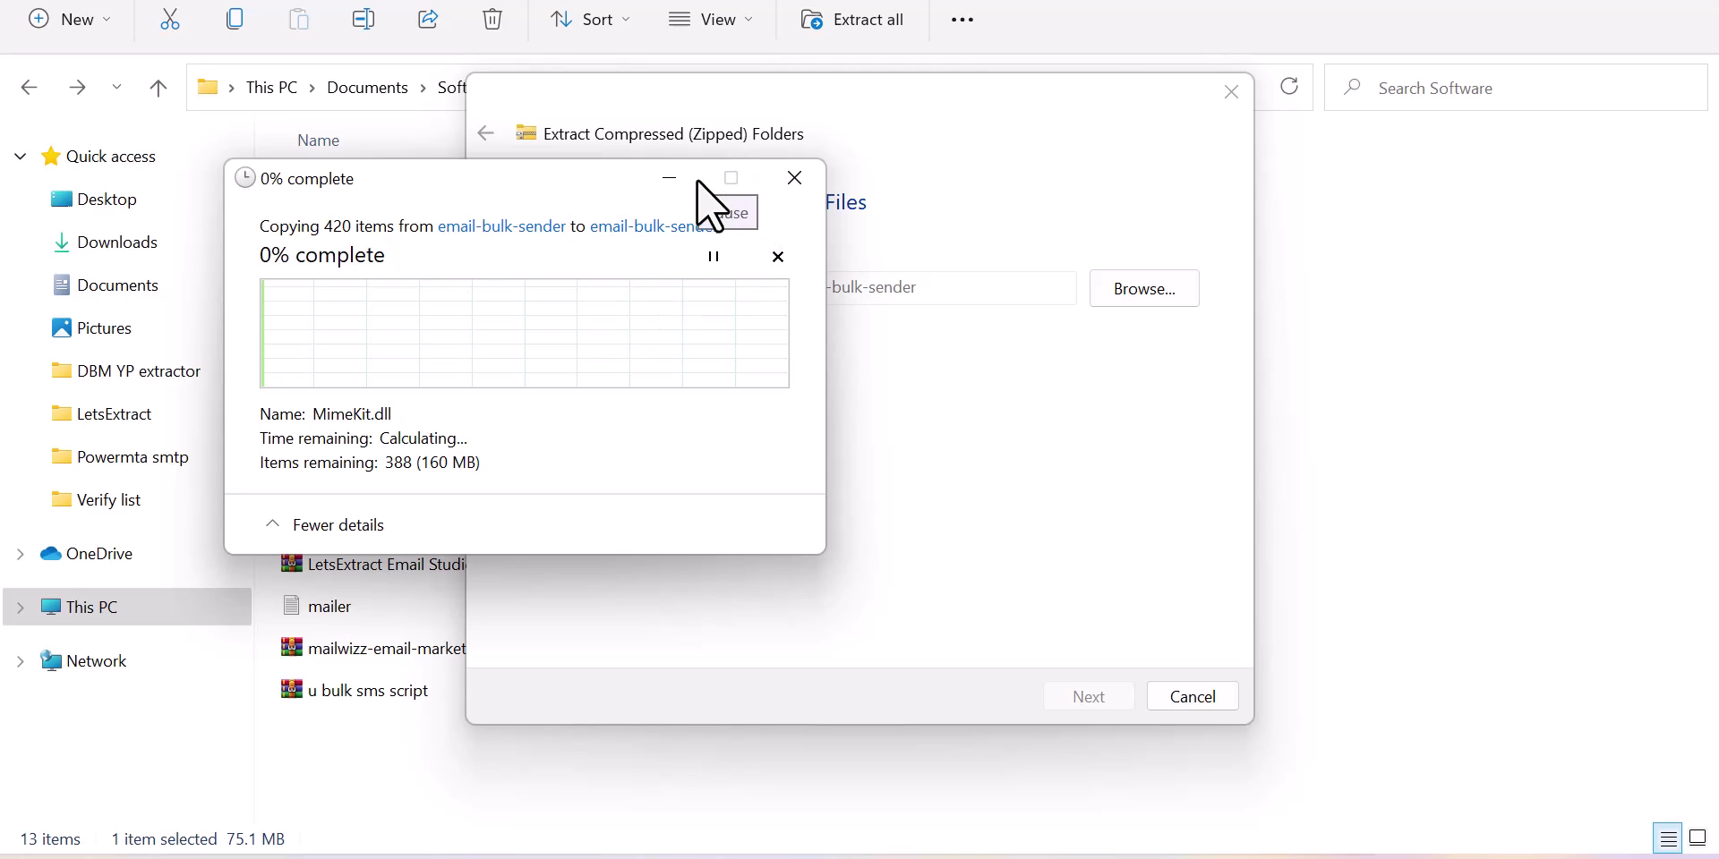
Step: Cancel the running copy of 420 items and go up to the Software folder
click(781, 259)
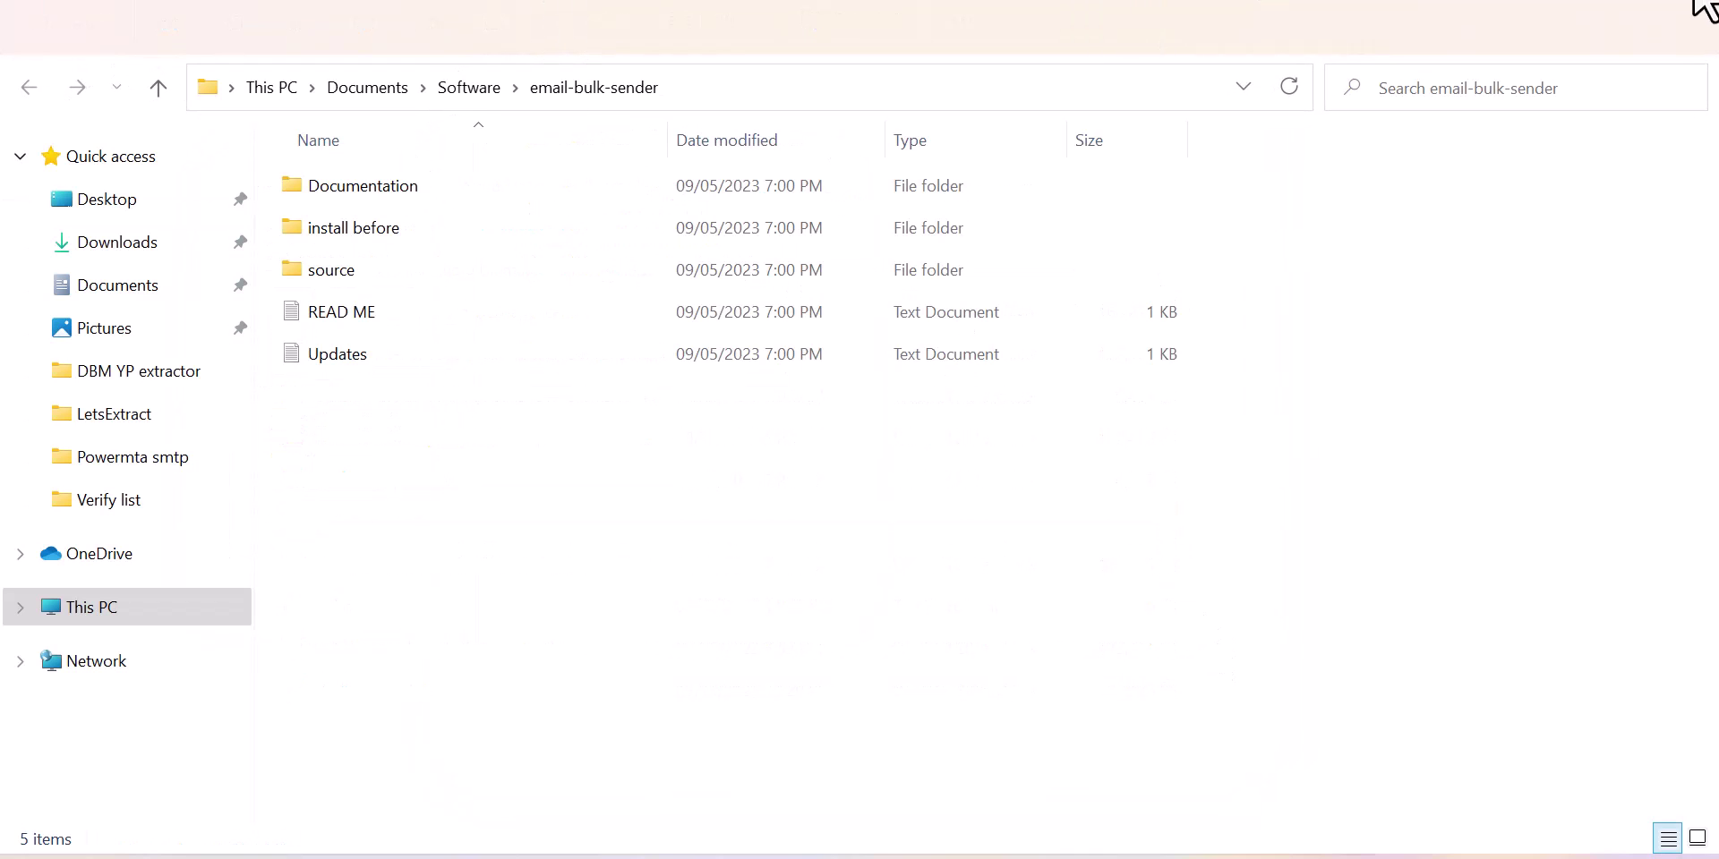
key(alt+Up)
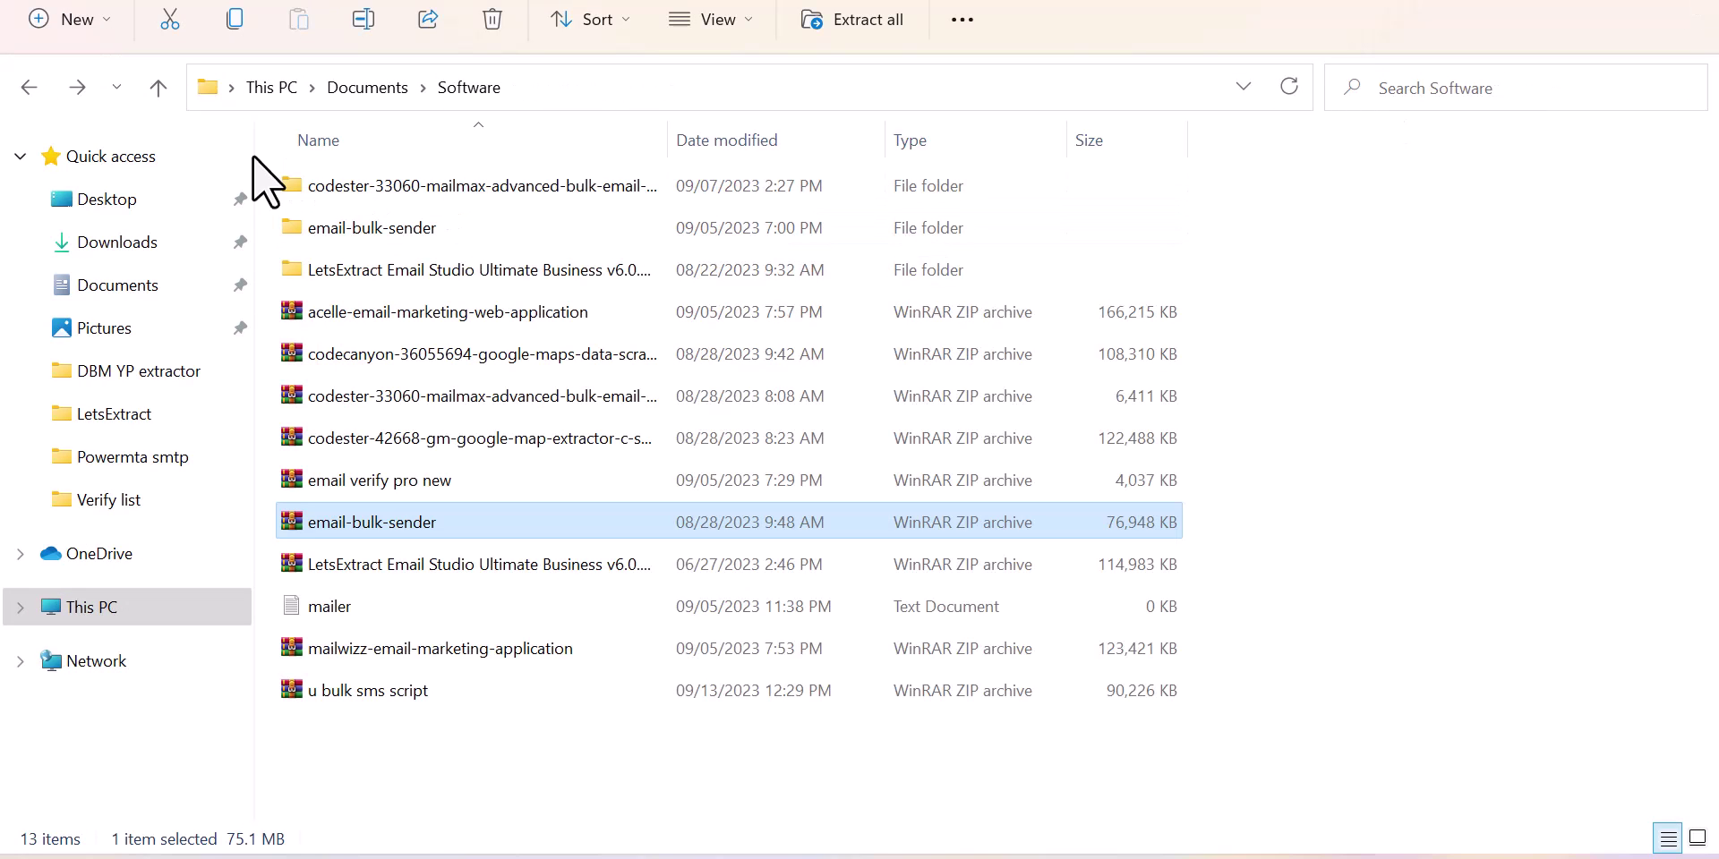
Step: Browse into email-bulk-sender\source, skip the packages folder, and open Mass Emailer
click(349, 219)
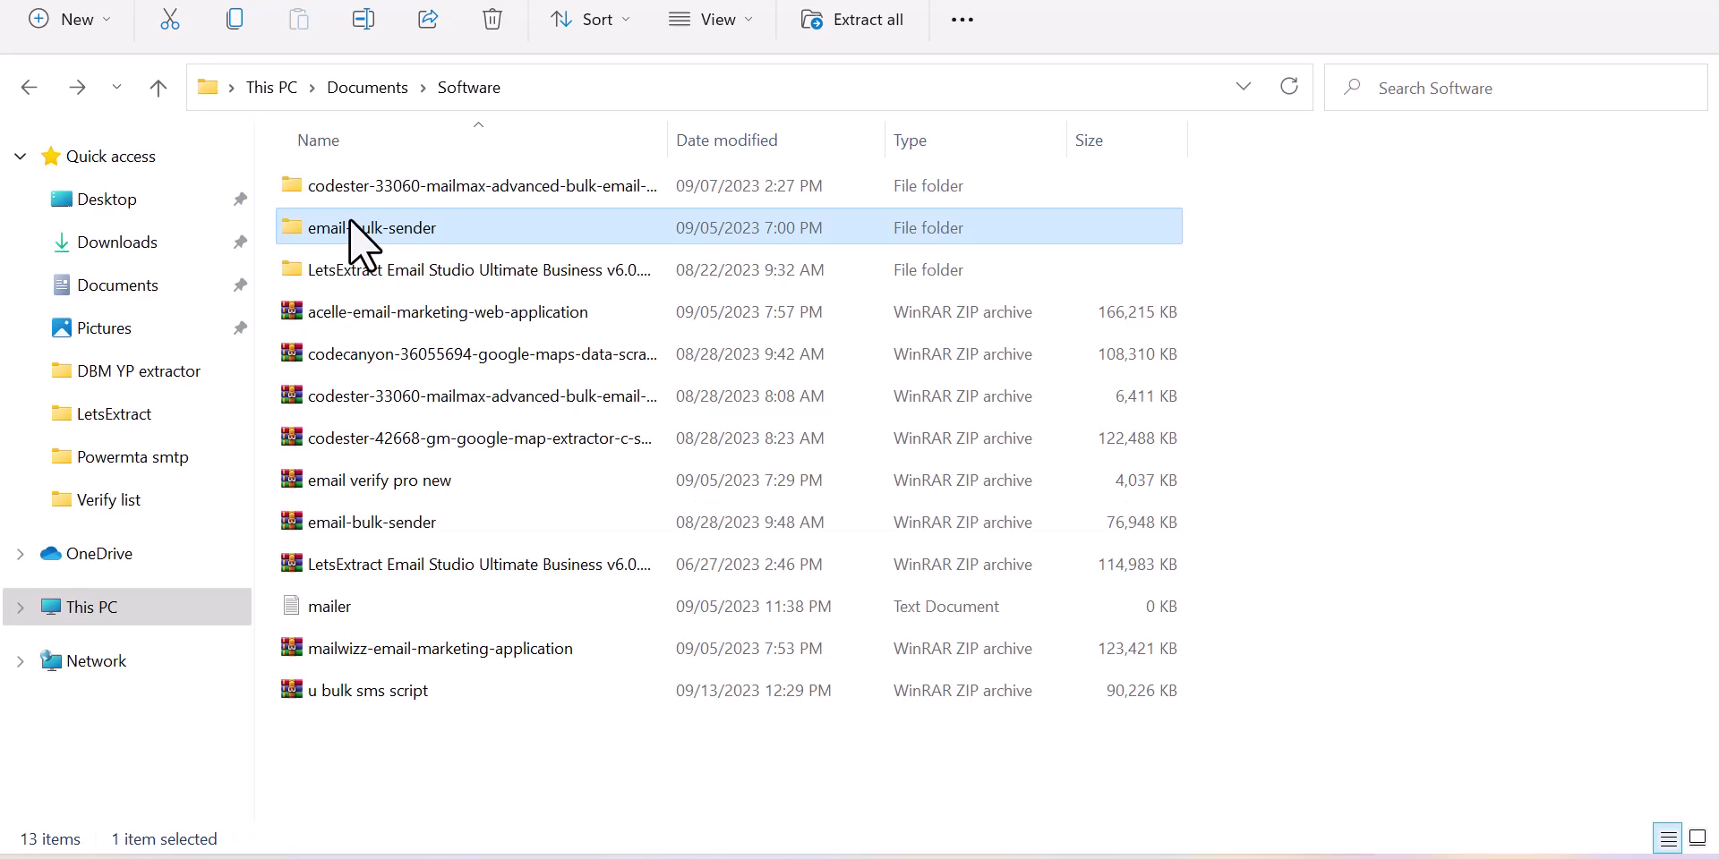
double_click(349, 219)
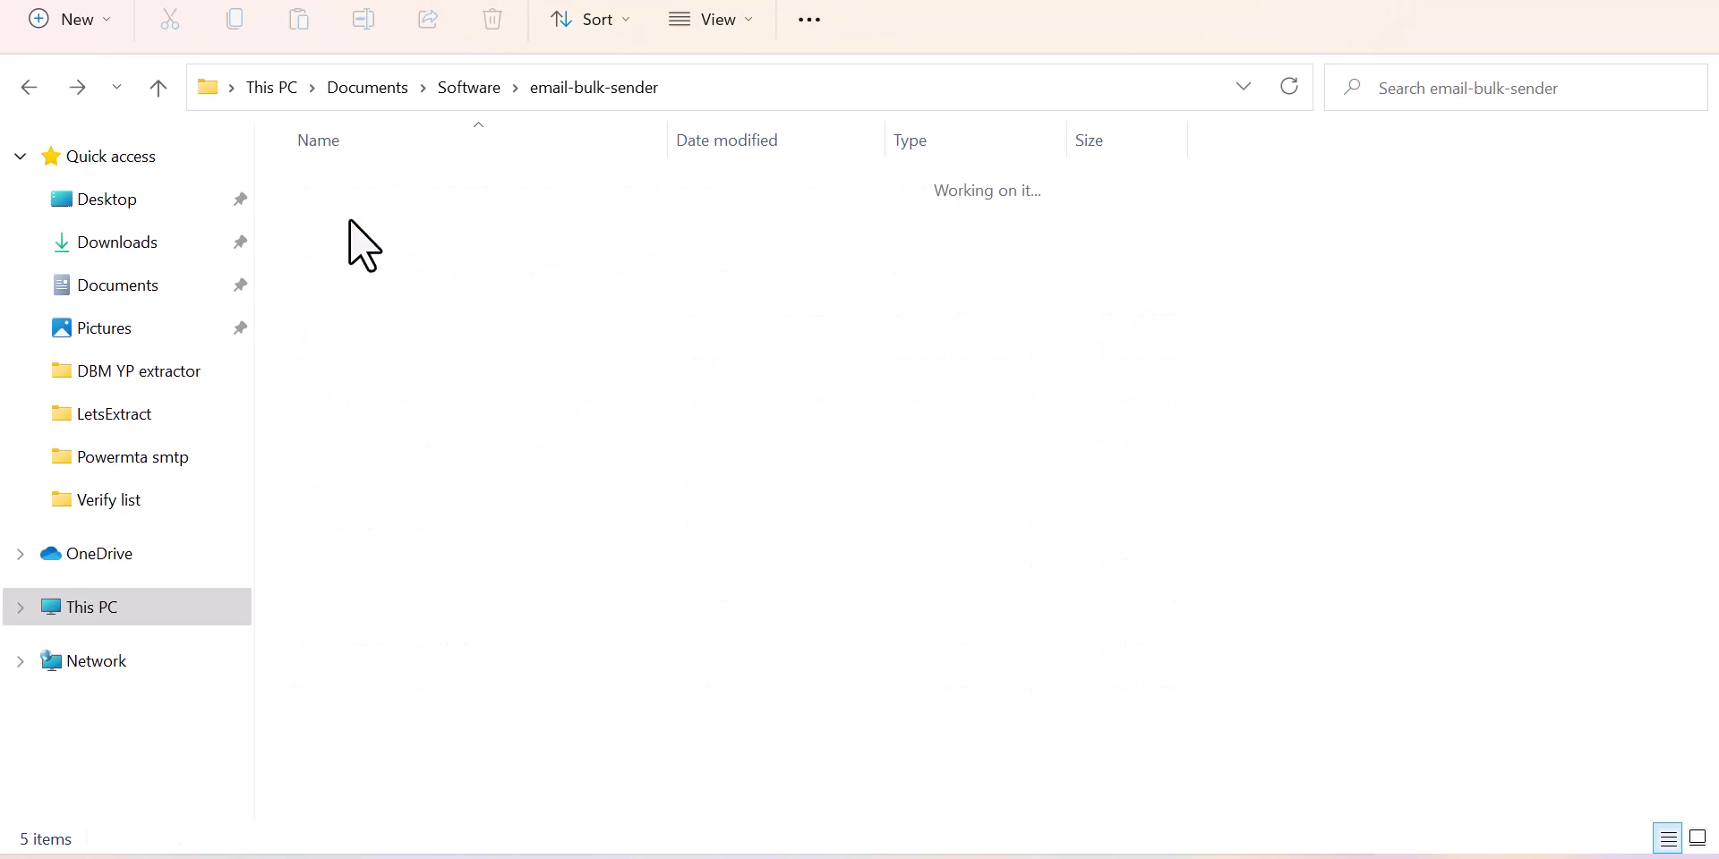
double_click(387, 277)
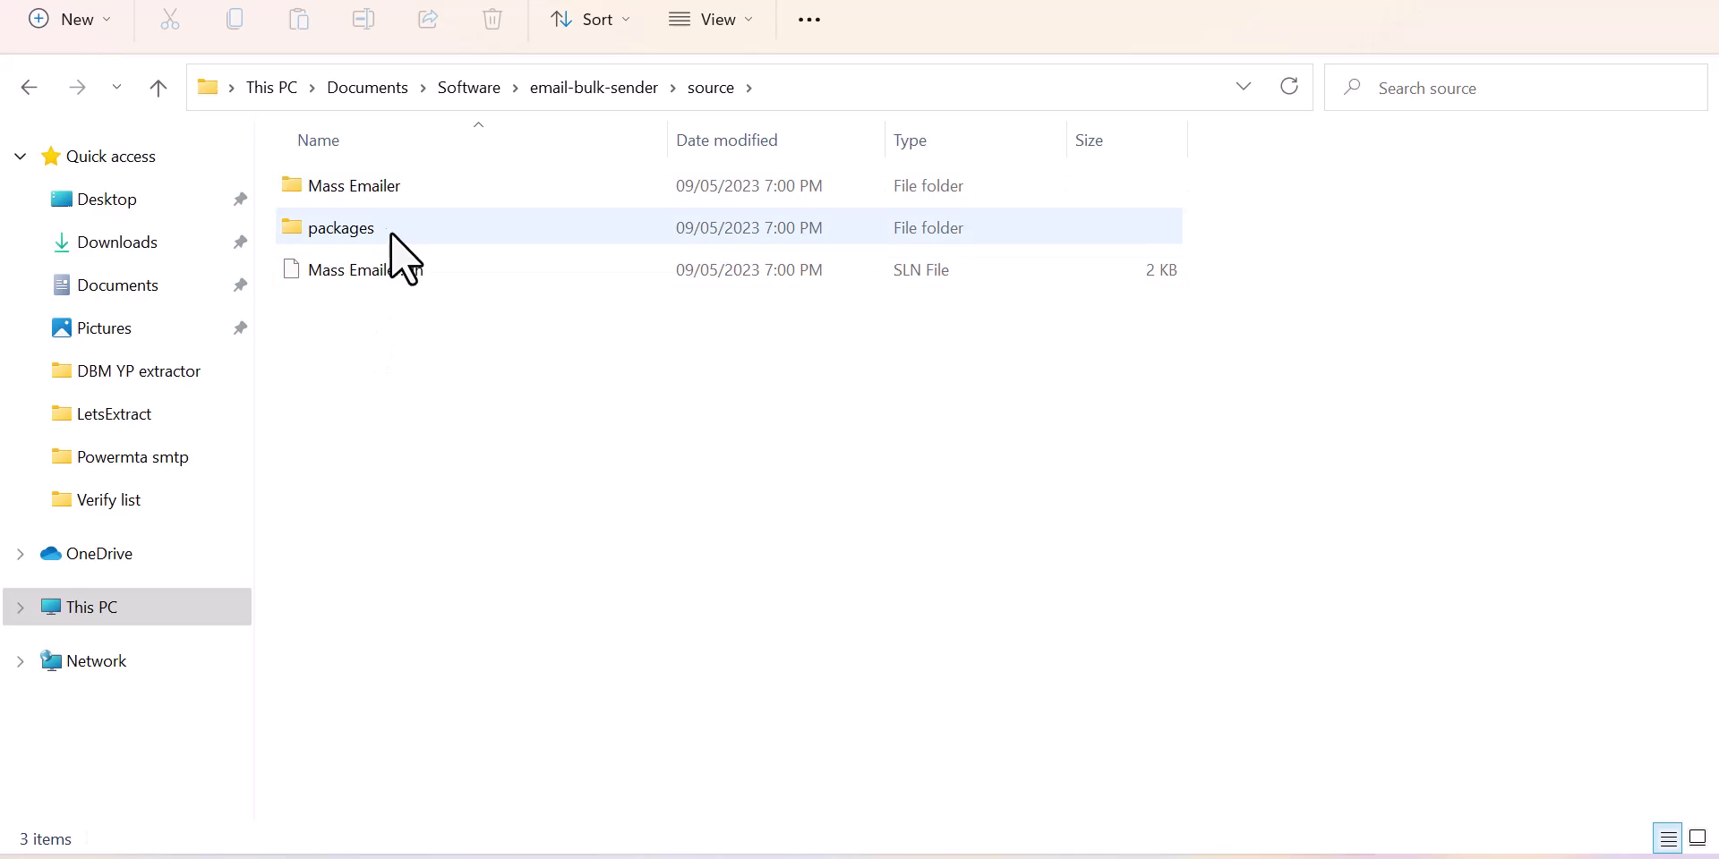
double_click(379, 228)
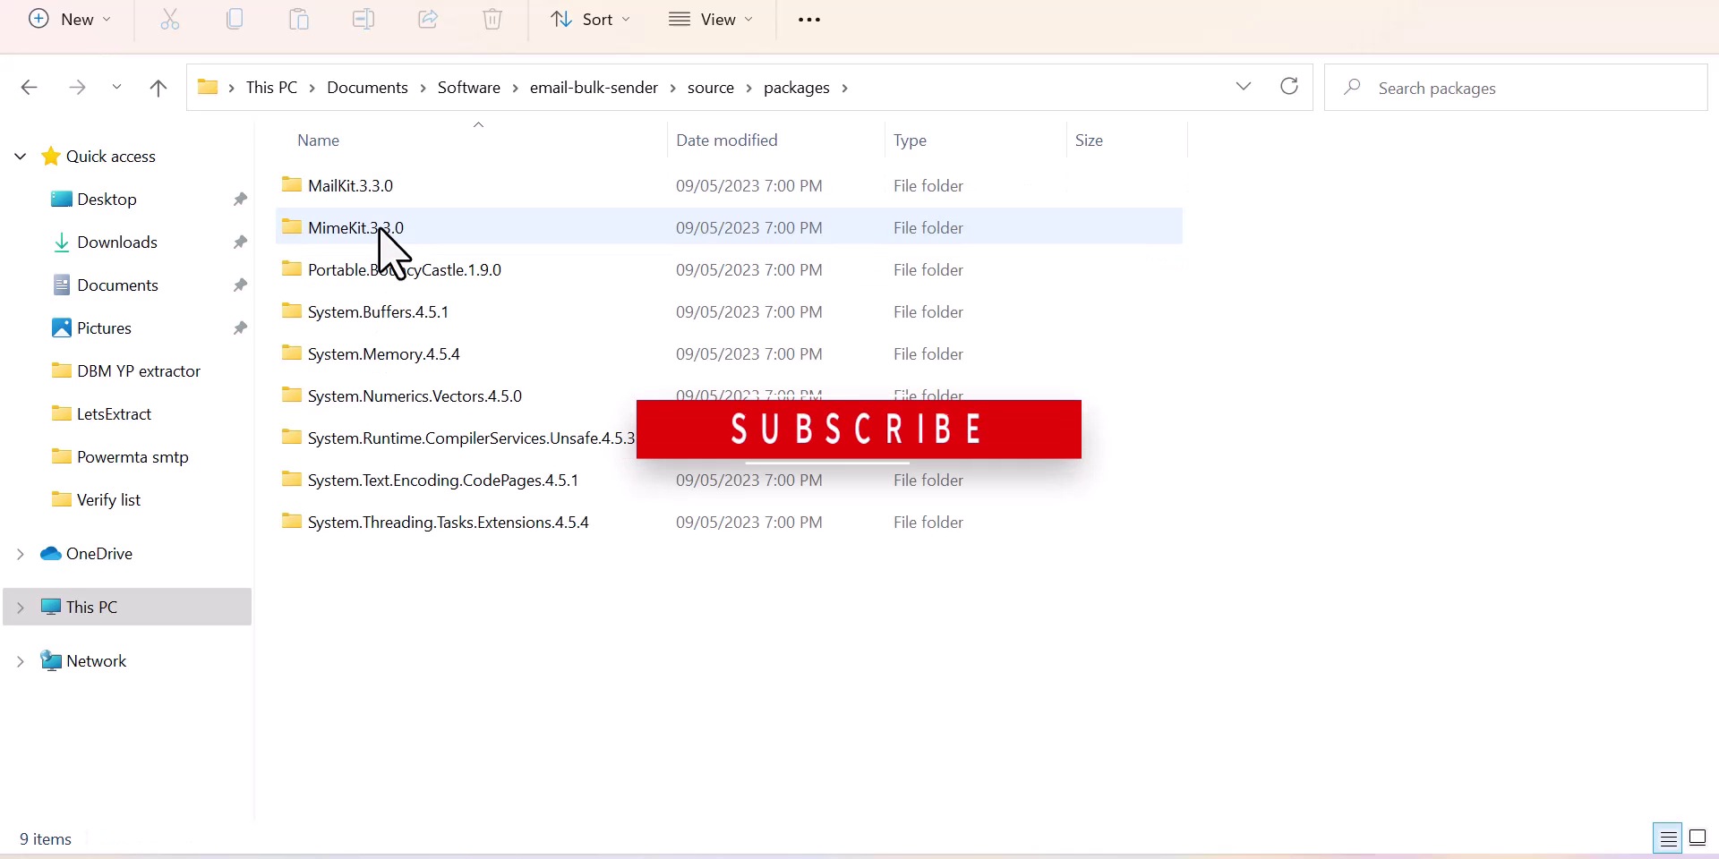
key(alt+Left)
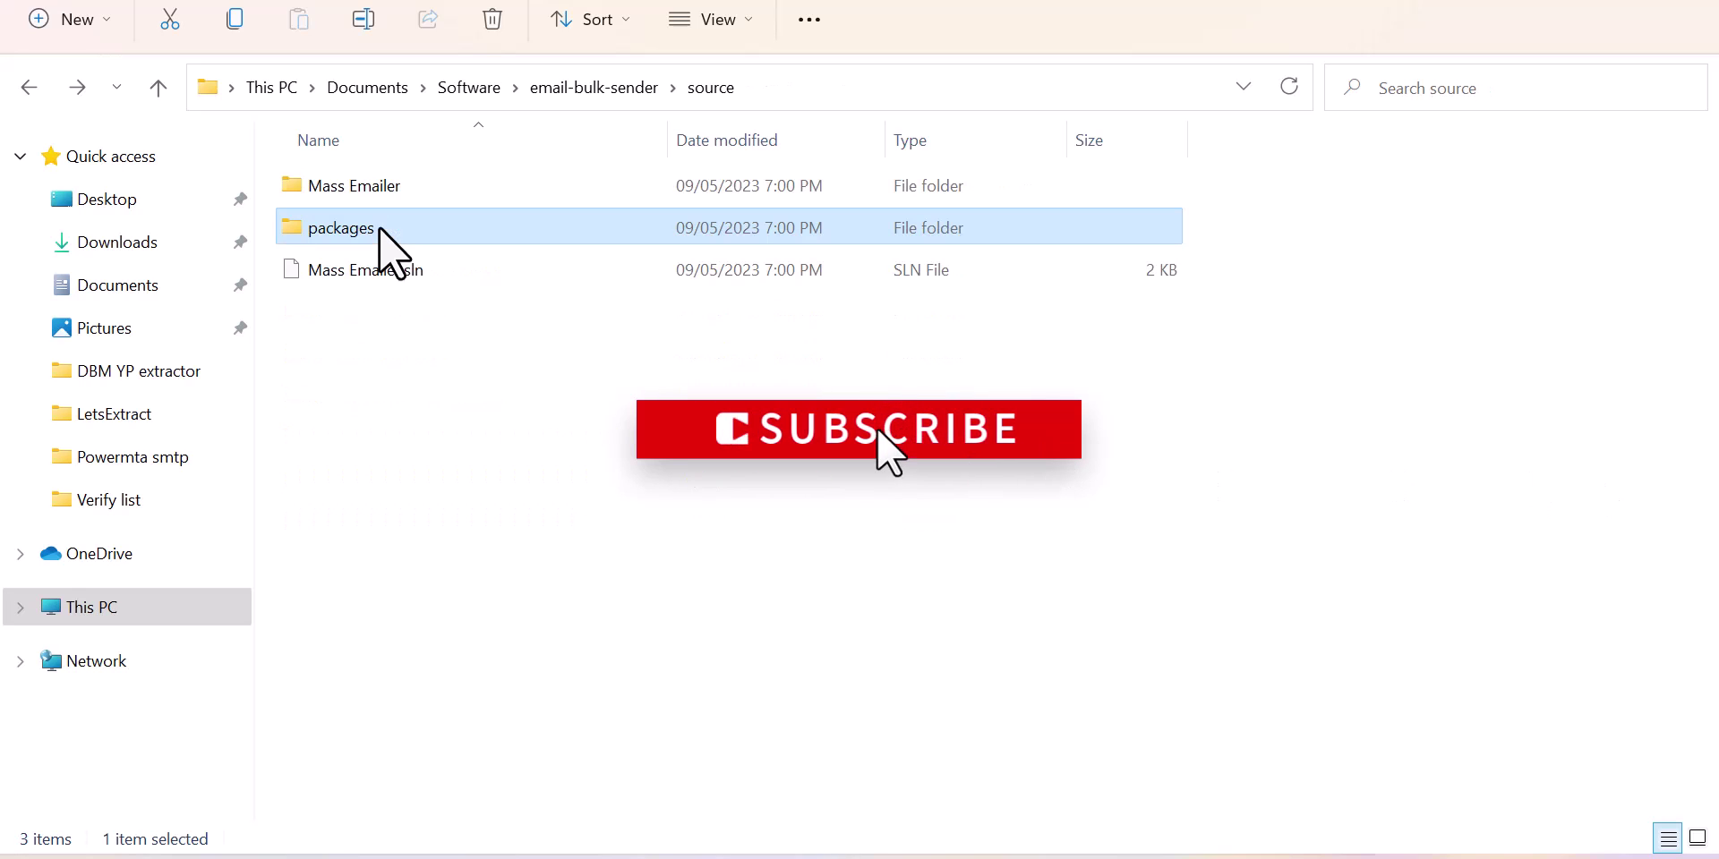
key(Up)
key(Return)
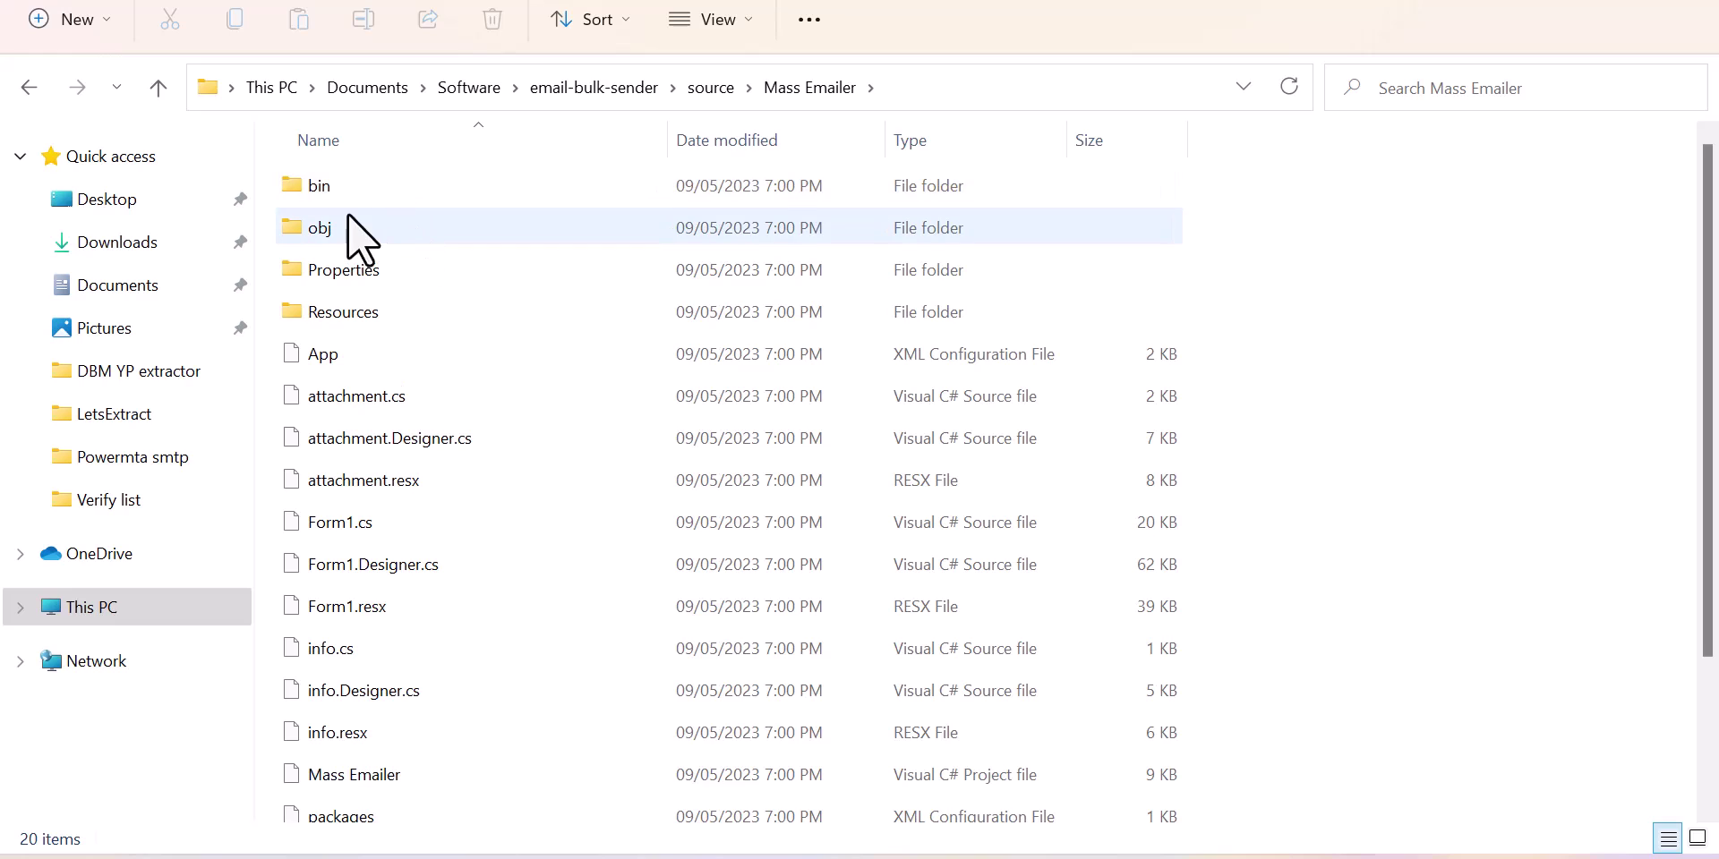
Step: Go into bin\Debug, skipping the empty Release folder, and select the Mass Emailer application
double_click(342, 177)
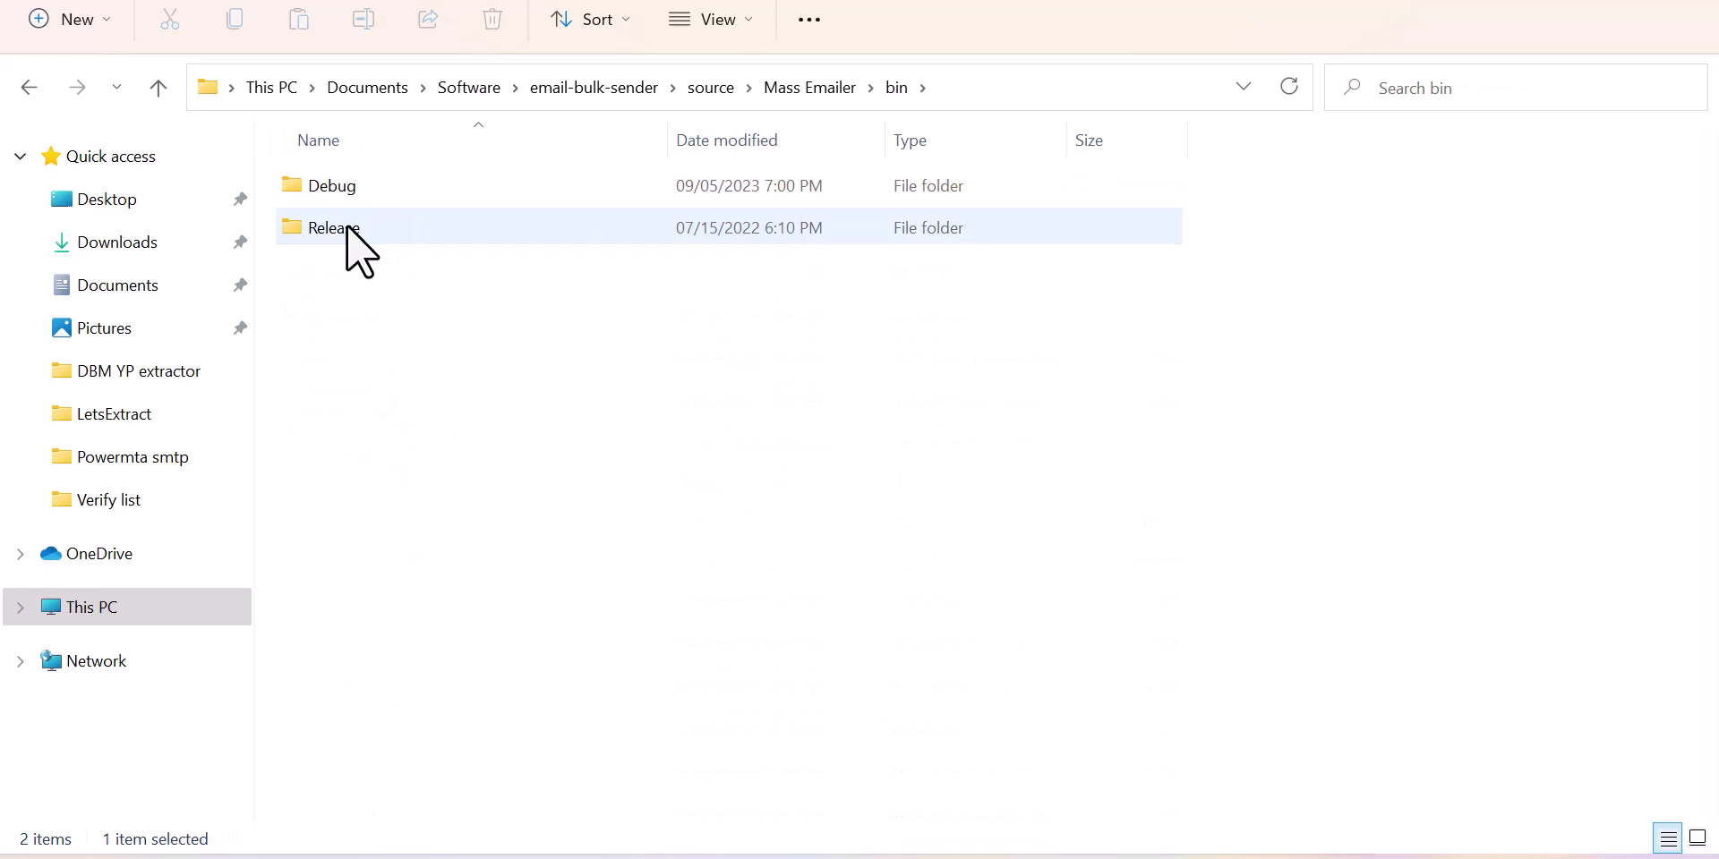
double_click(347, 224)
key(BackSpace)
key(Up)
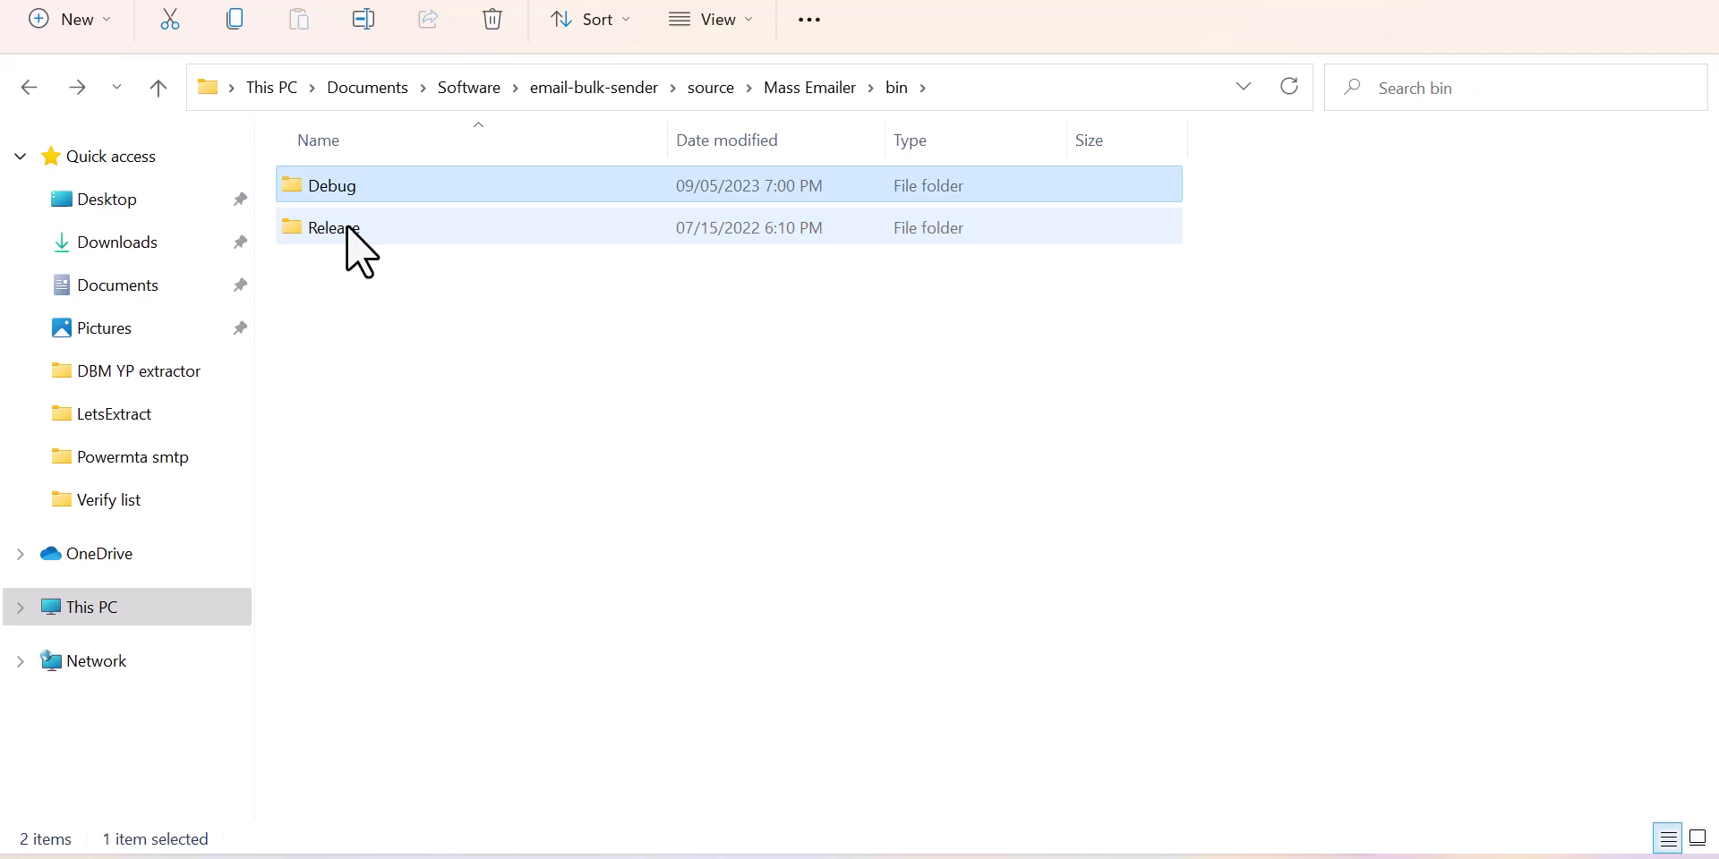
key(Return)
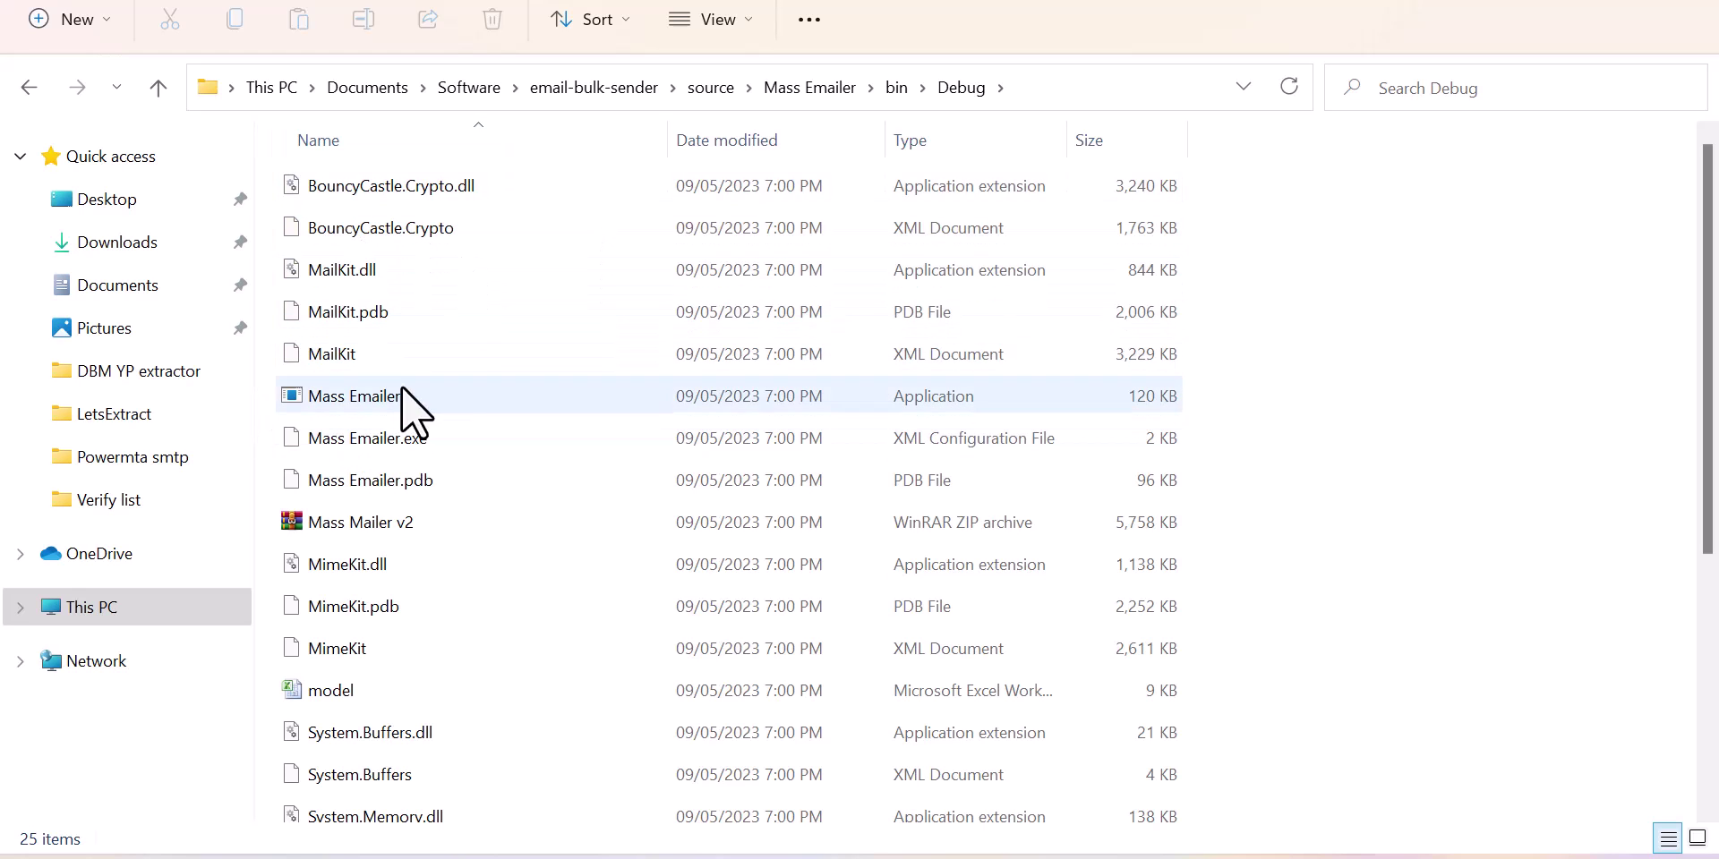
mouse_move(385, 396)
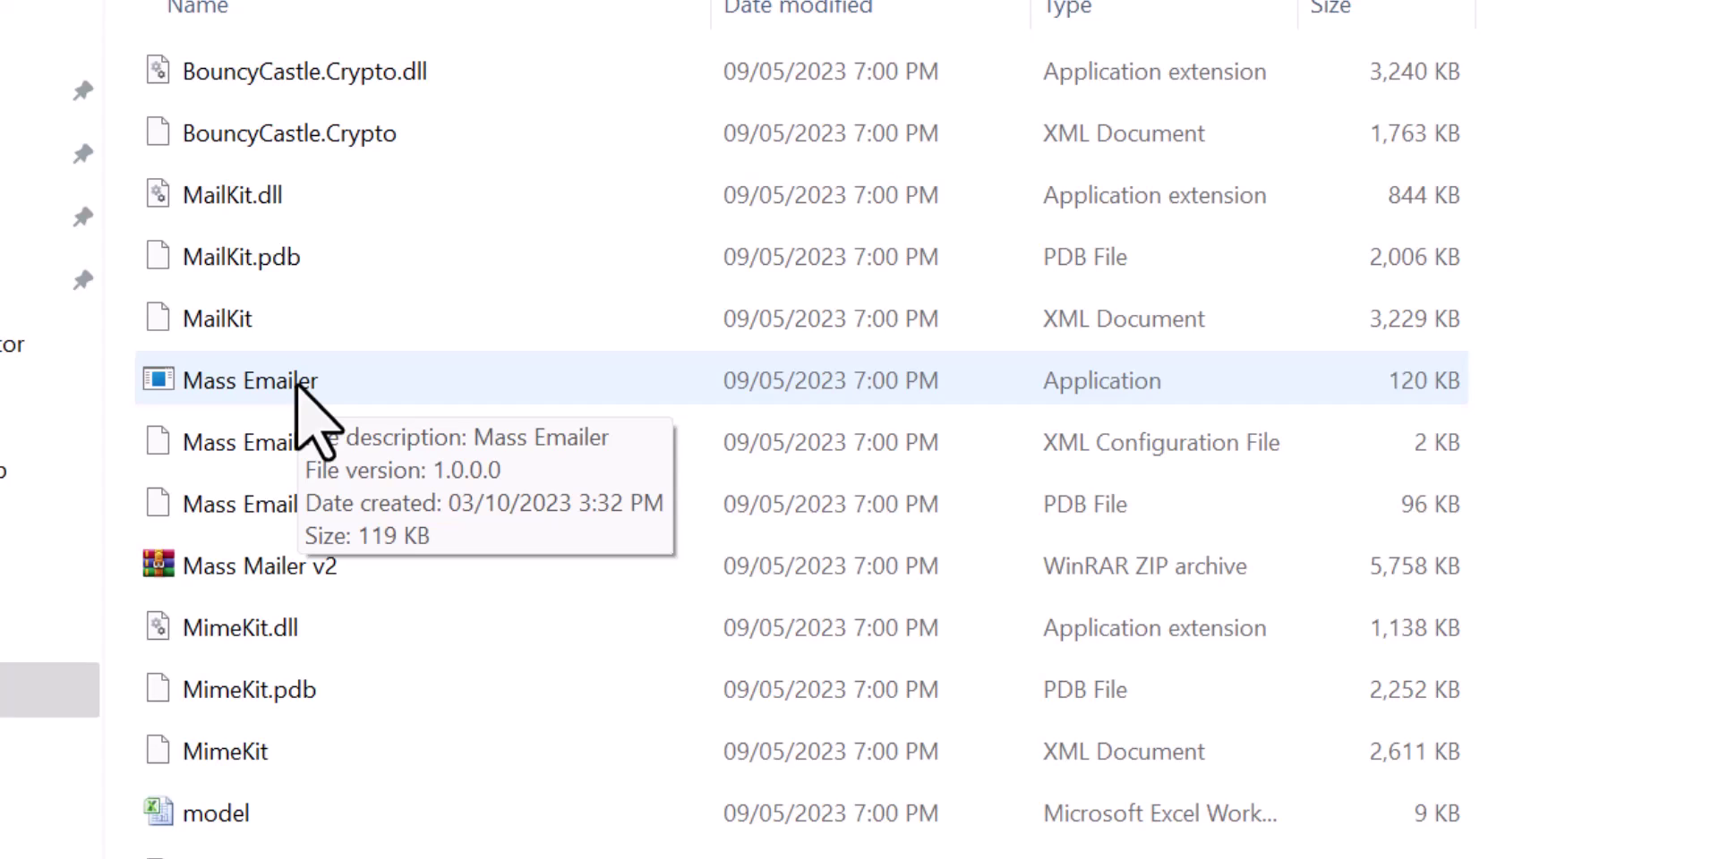
click(298, 382)
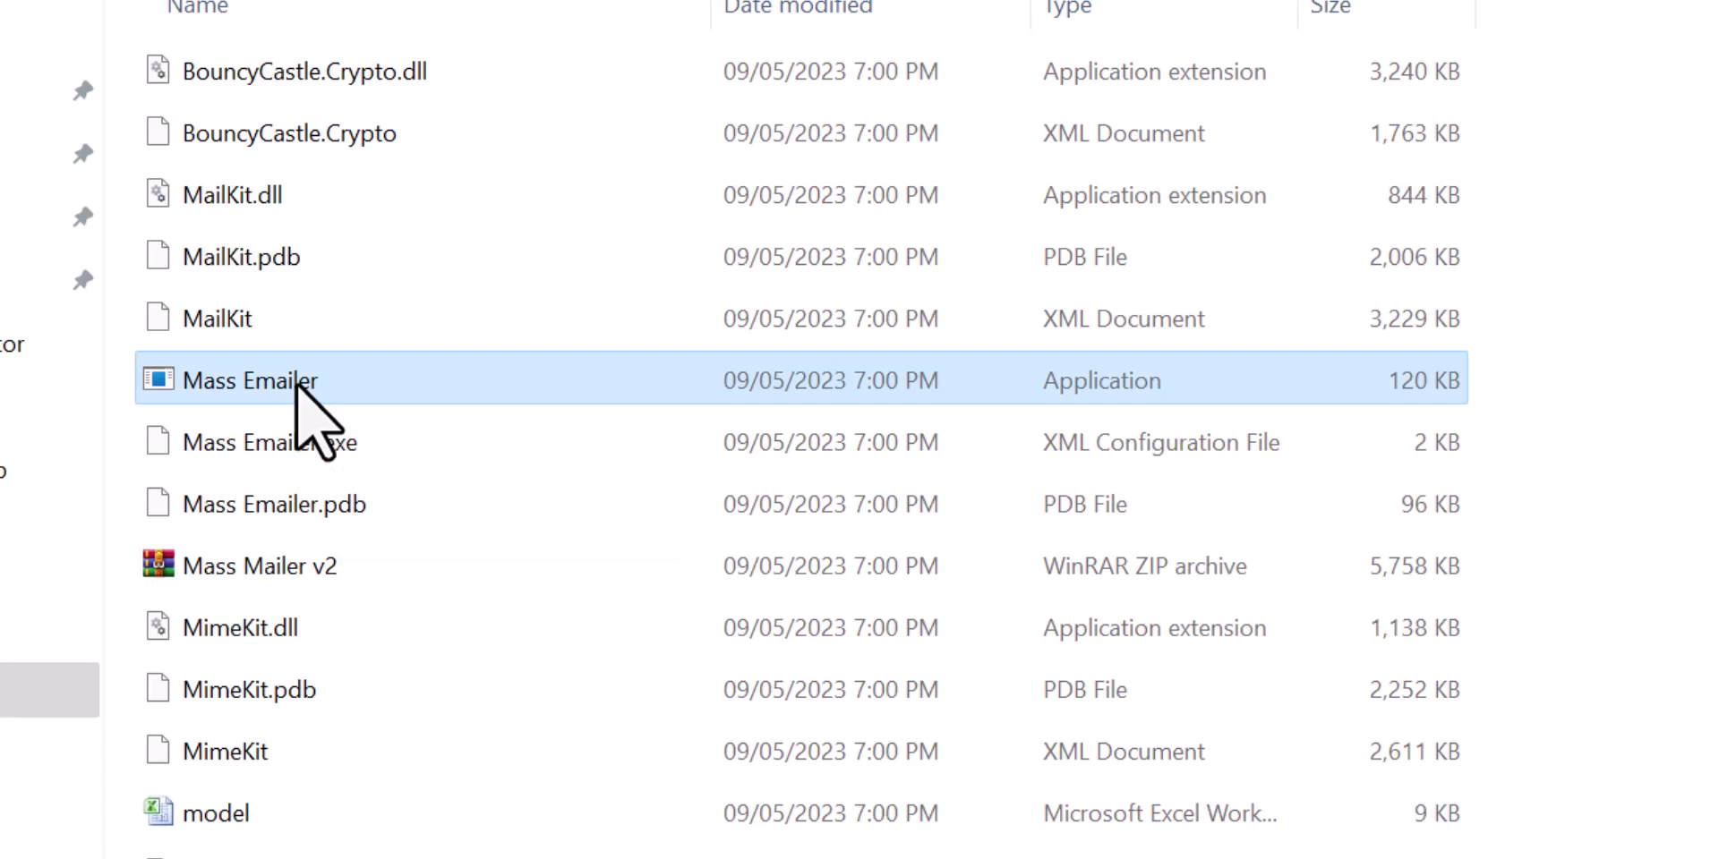
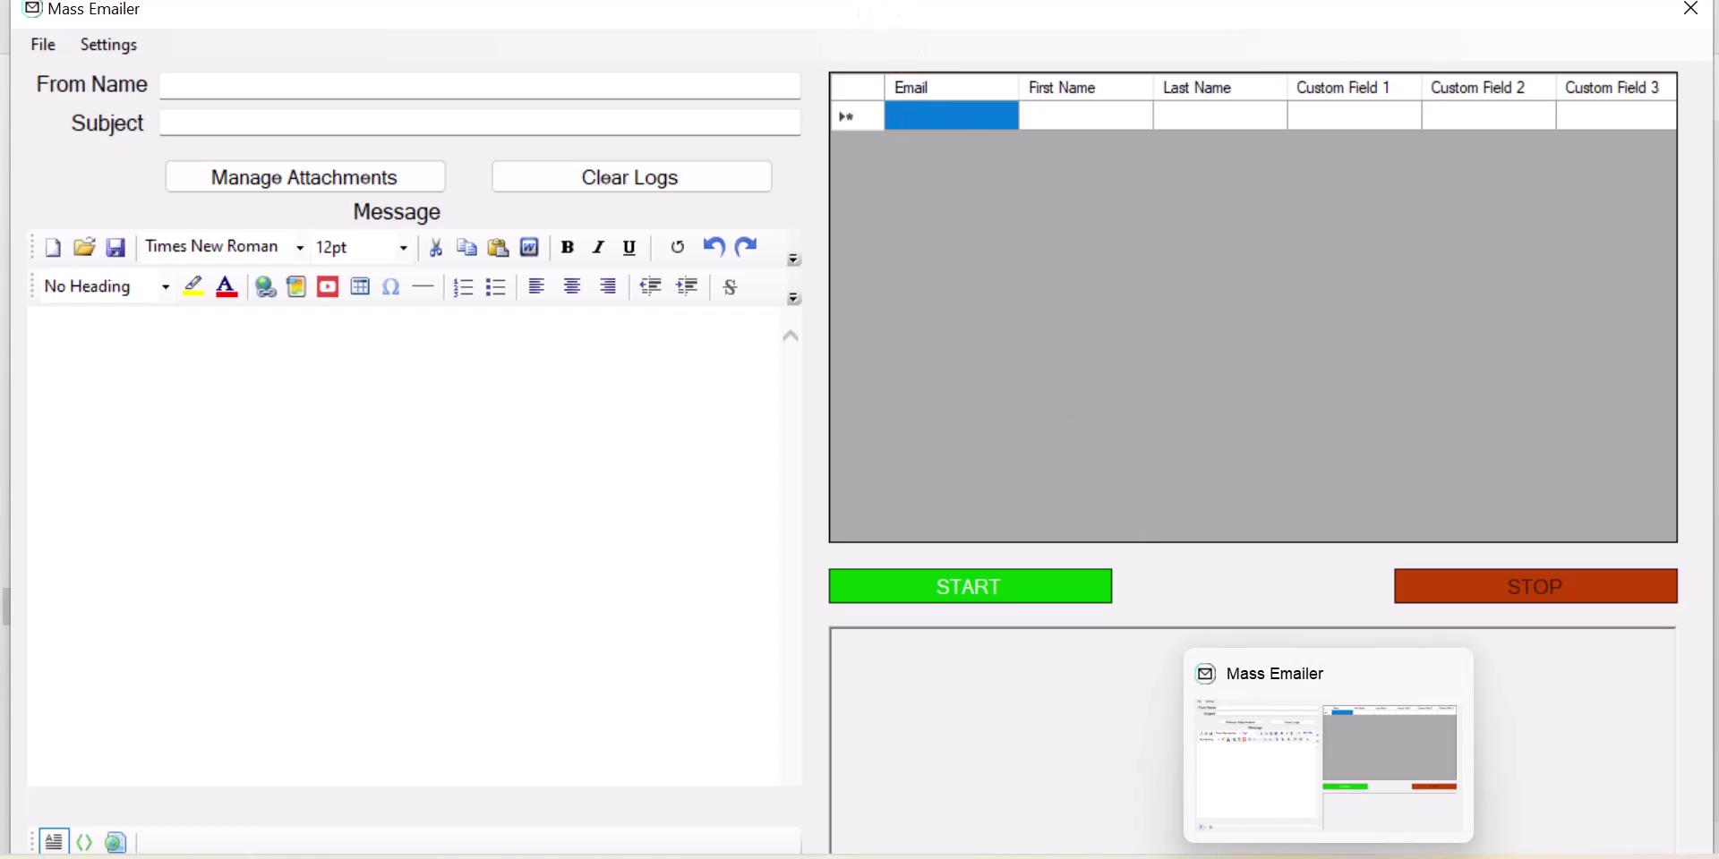
Step: Enter the test text 'helojsj' in the Mass Emailer message body, correcting a typo along the way
right_click(1330, 858)
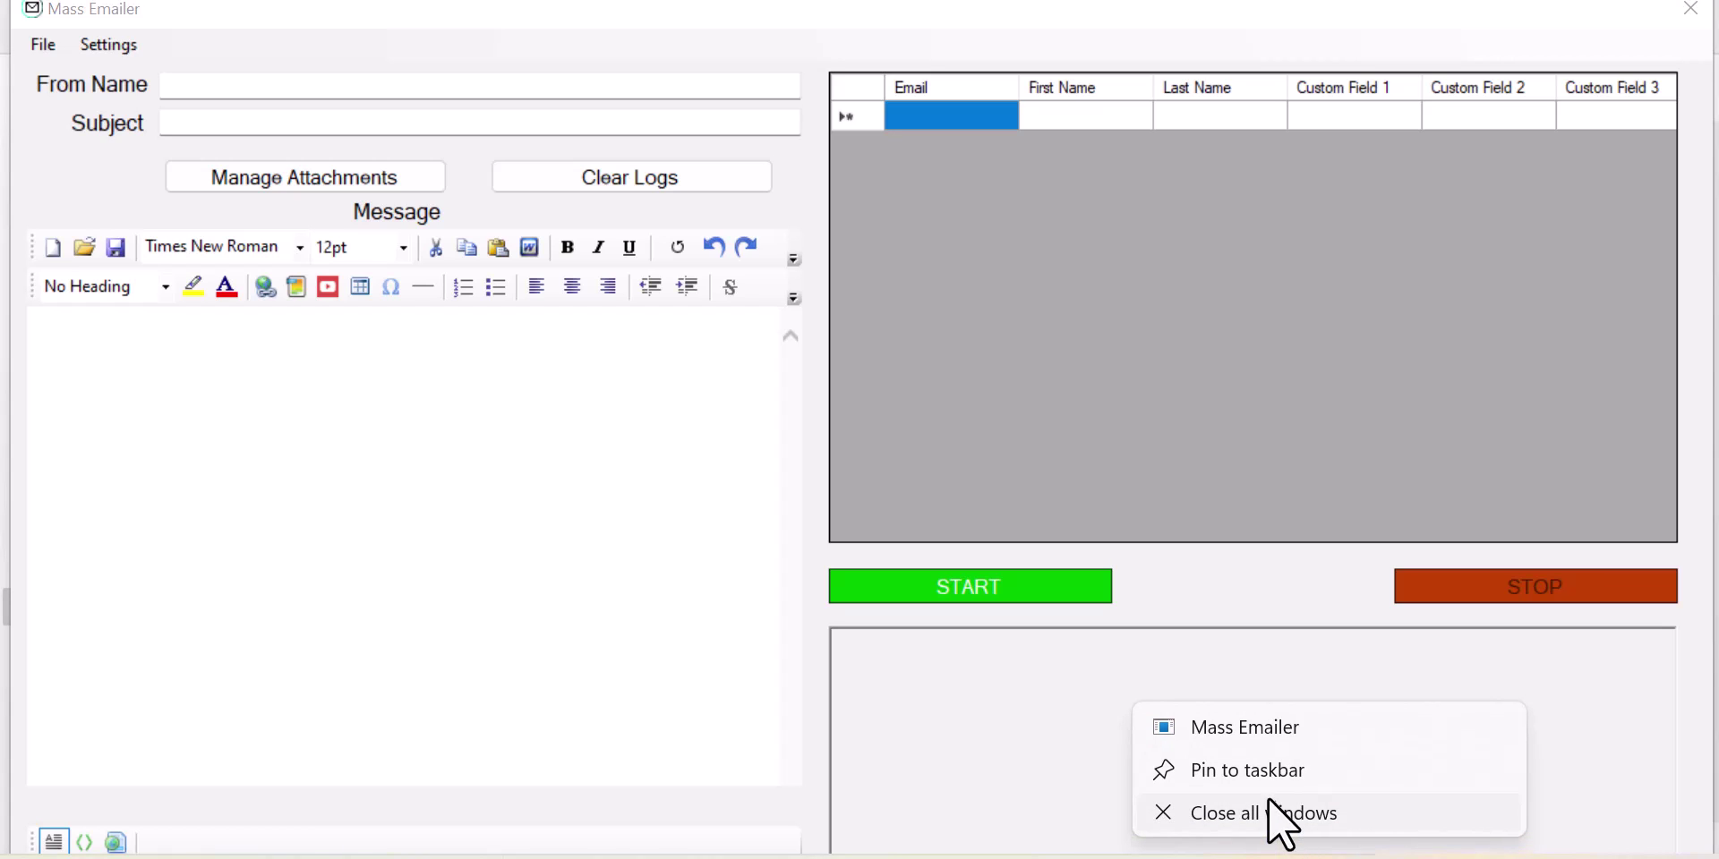
click(1245, 775)
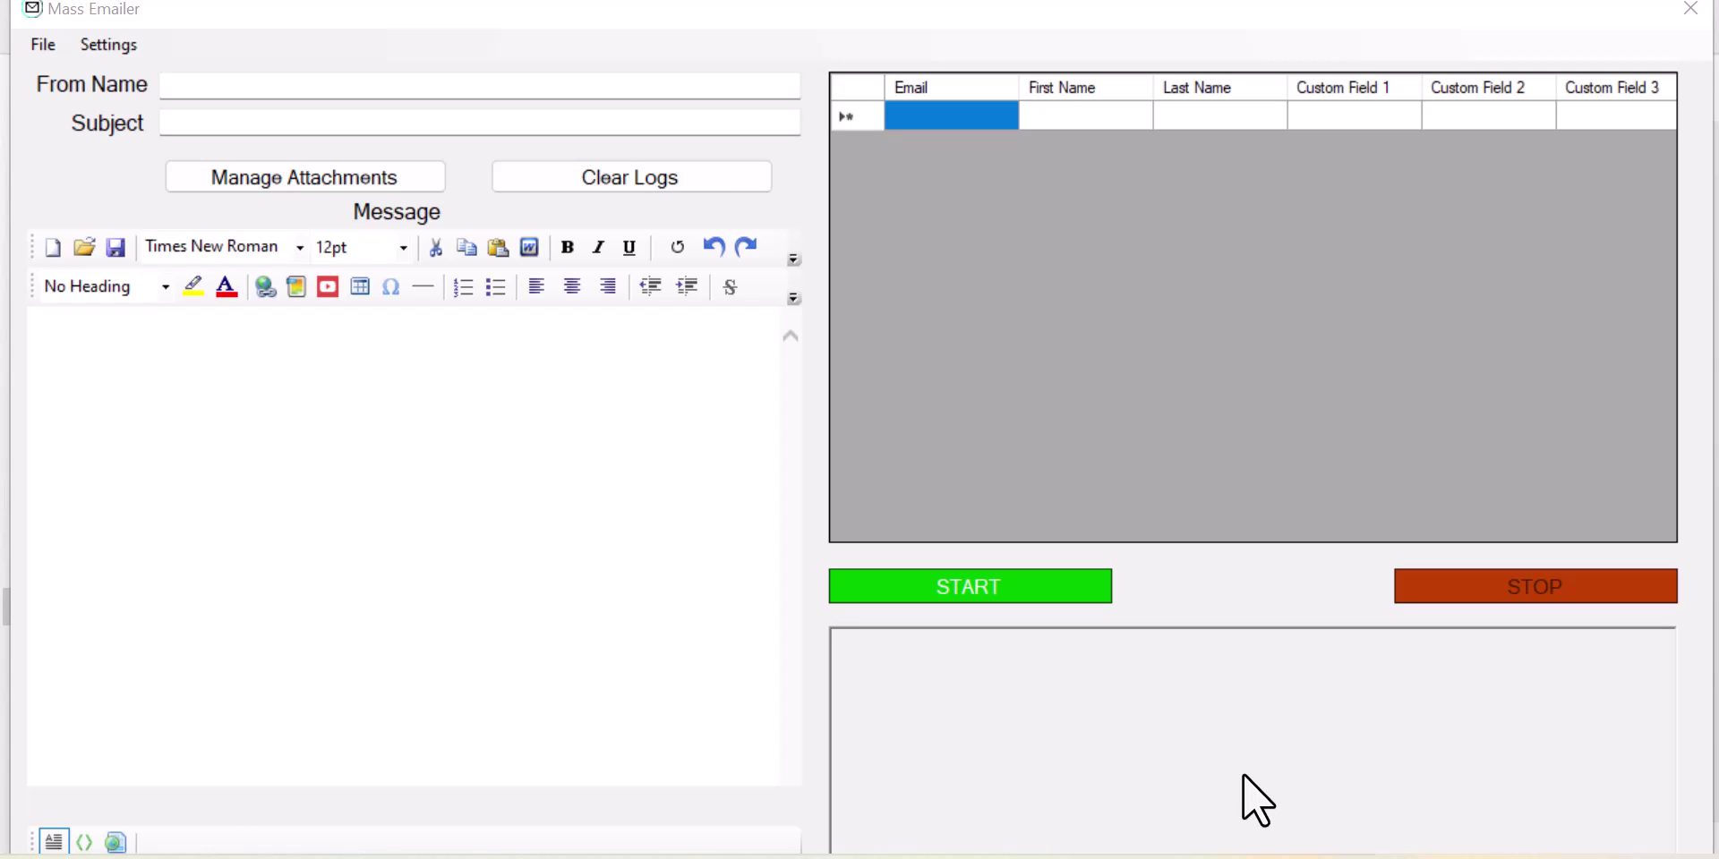
click(244, 339)
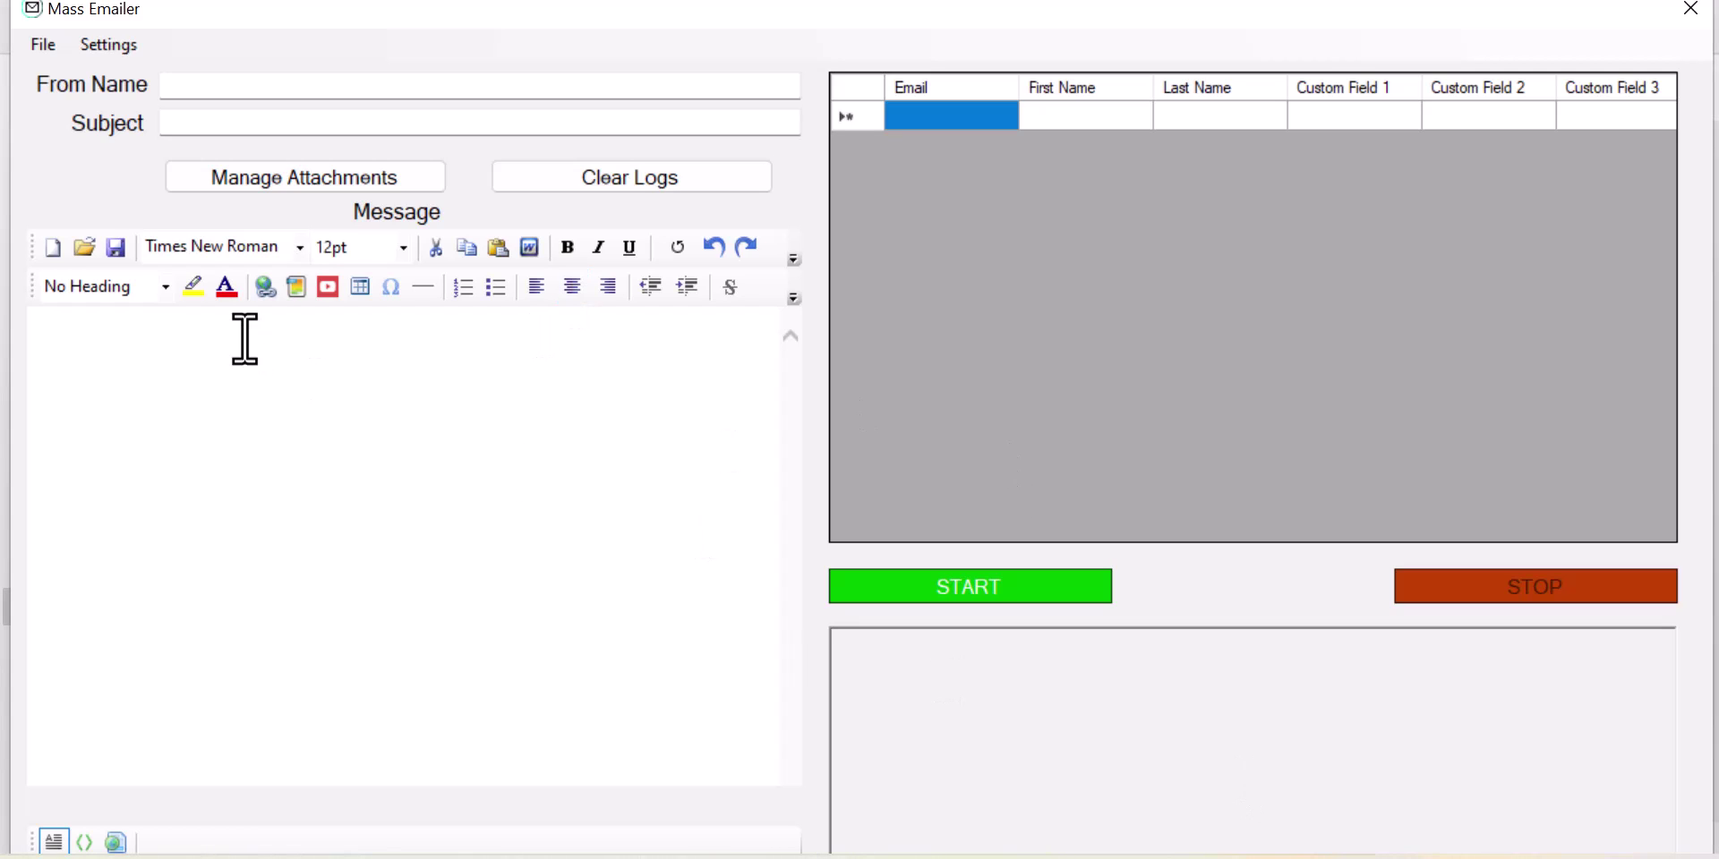
text(helojsj)
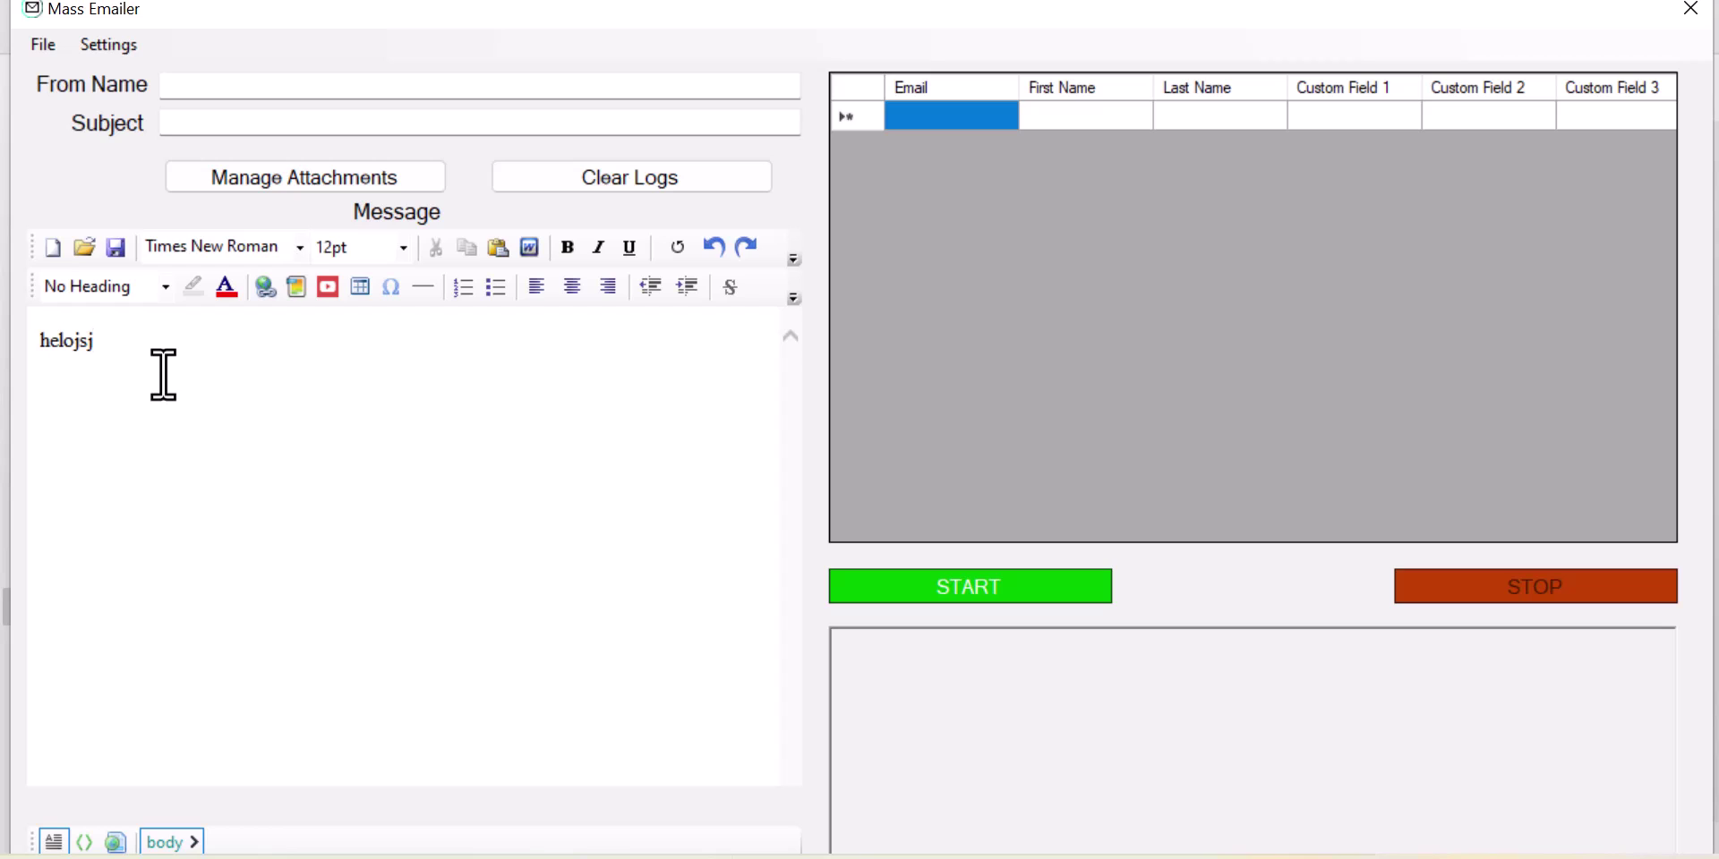
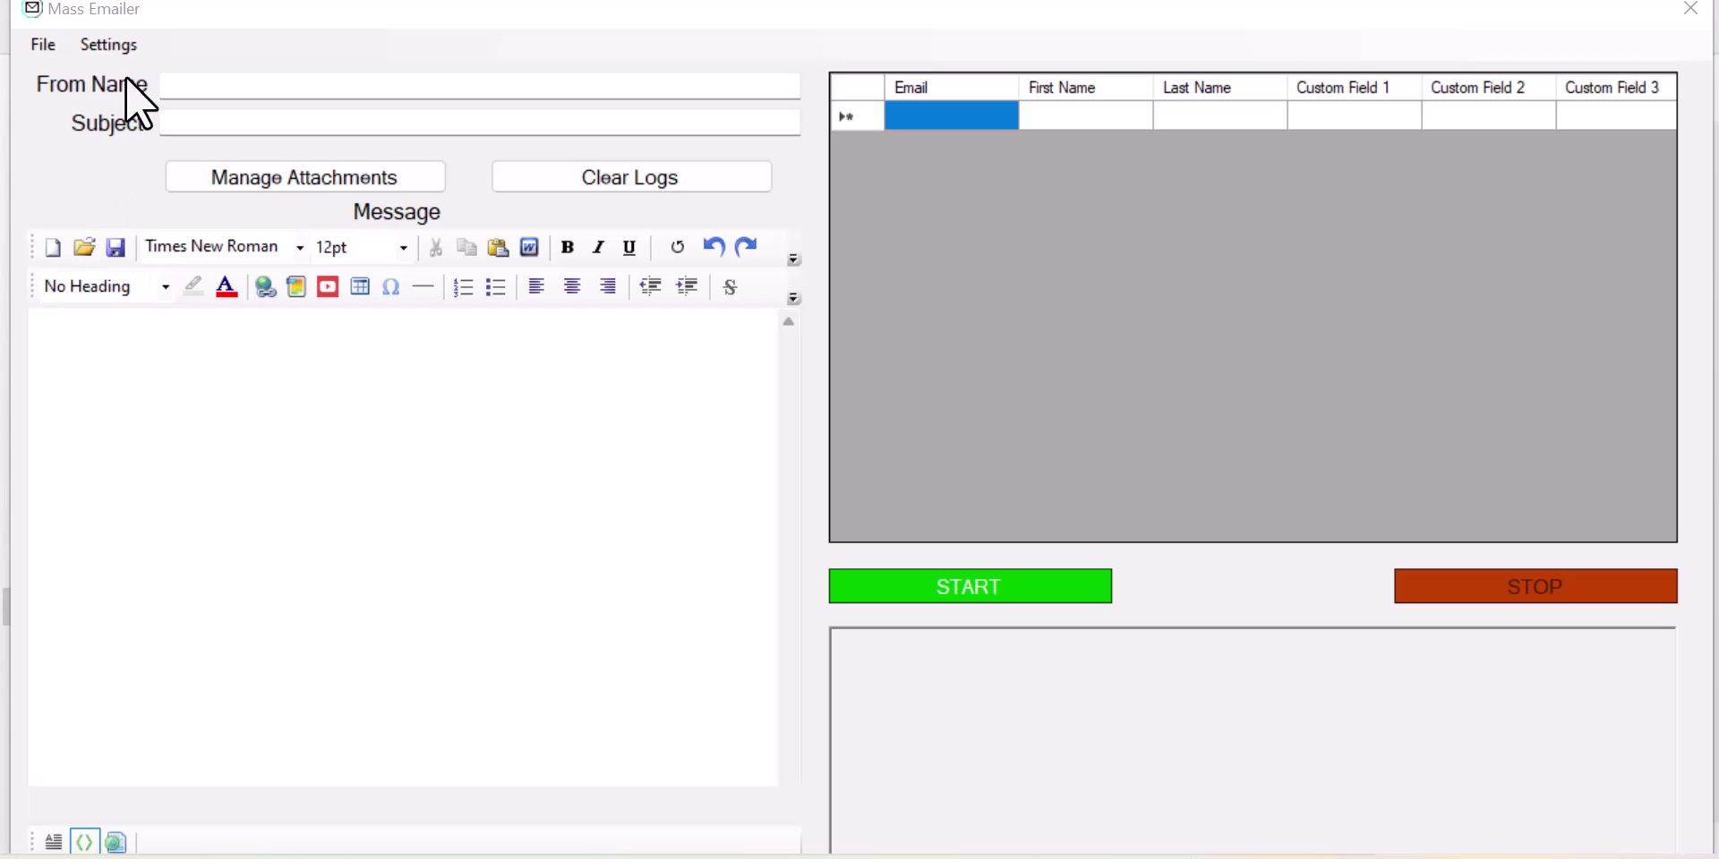
Step: Open the SMTP Settings dialog from Mass Emailer's Settings menu to configure the outgoing mail server
click(124, 36)
click(123, 36)
click(158, 69)
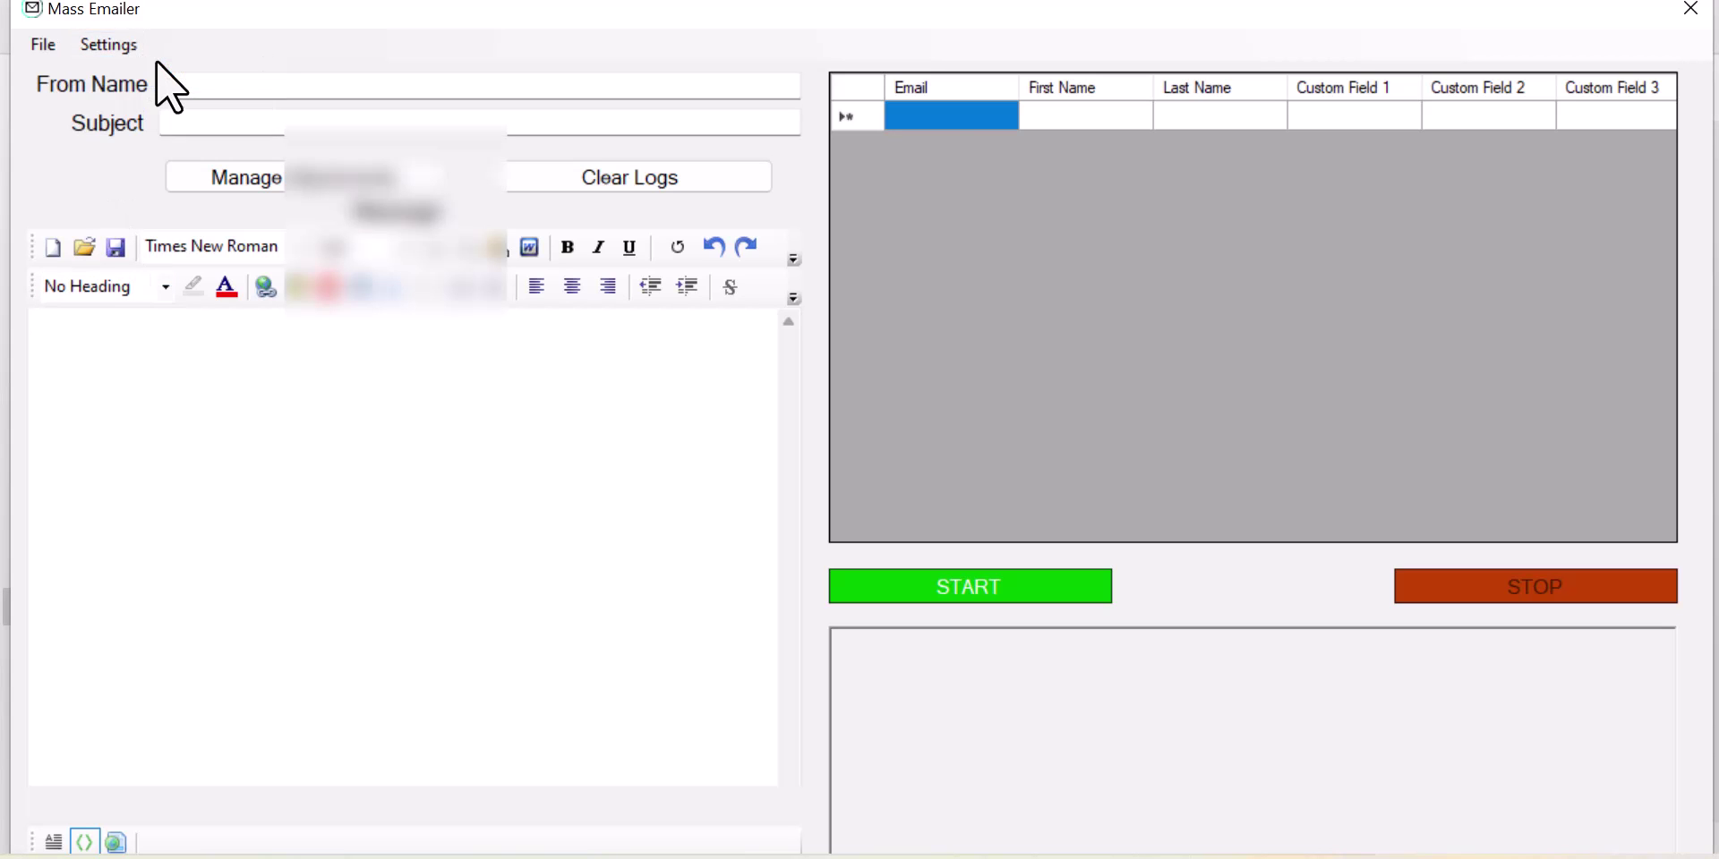
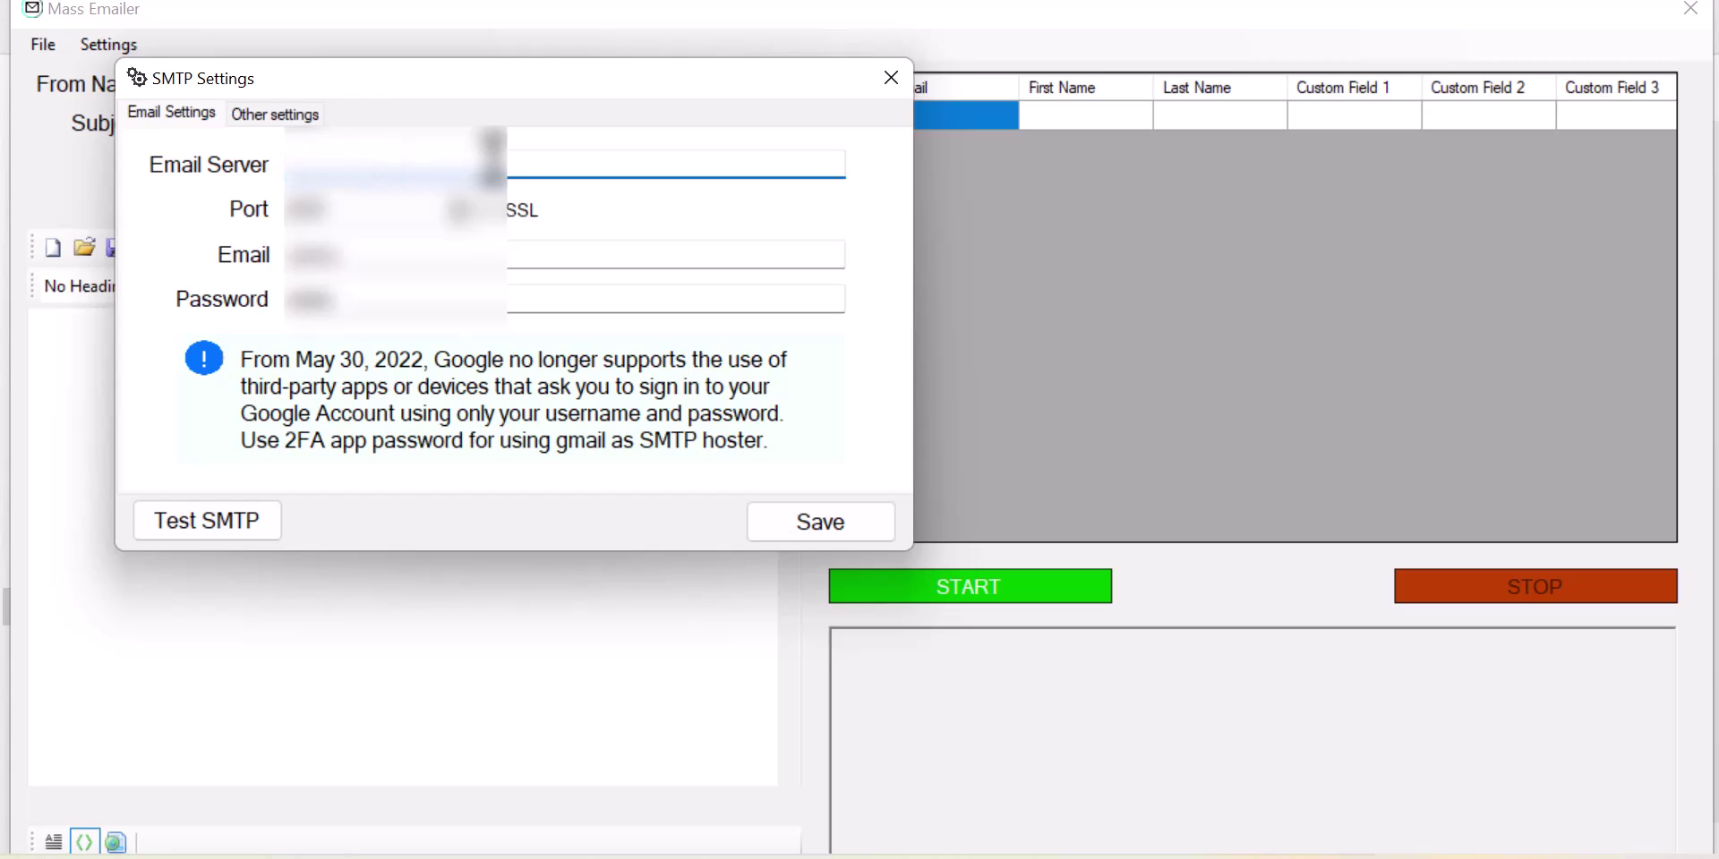
Step: Erase the old Port, Email and Password values in the SMTP Settings dialog
double_click(375, 205)
key(BackSpace)
click(411, 264)
key(BackSpace)
key(BackSpace)
key(BackSpace)
key(BackSpace)
key(BackSpace)
click(383, 300)
key(BackSpace)
key(BackSpace)
key(BackSpace)
key(BackSpace)
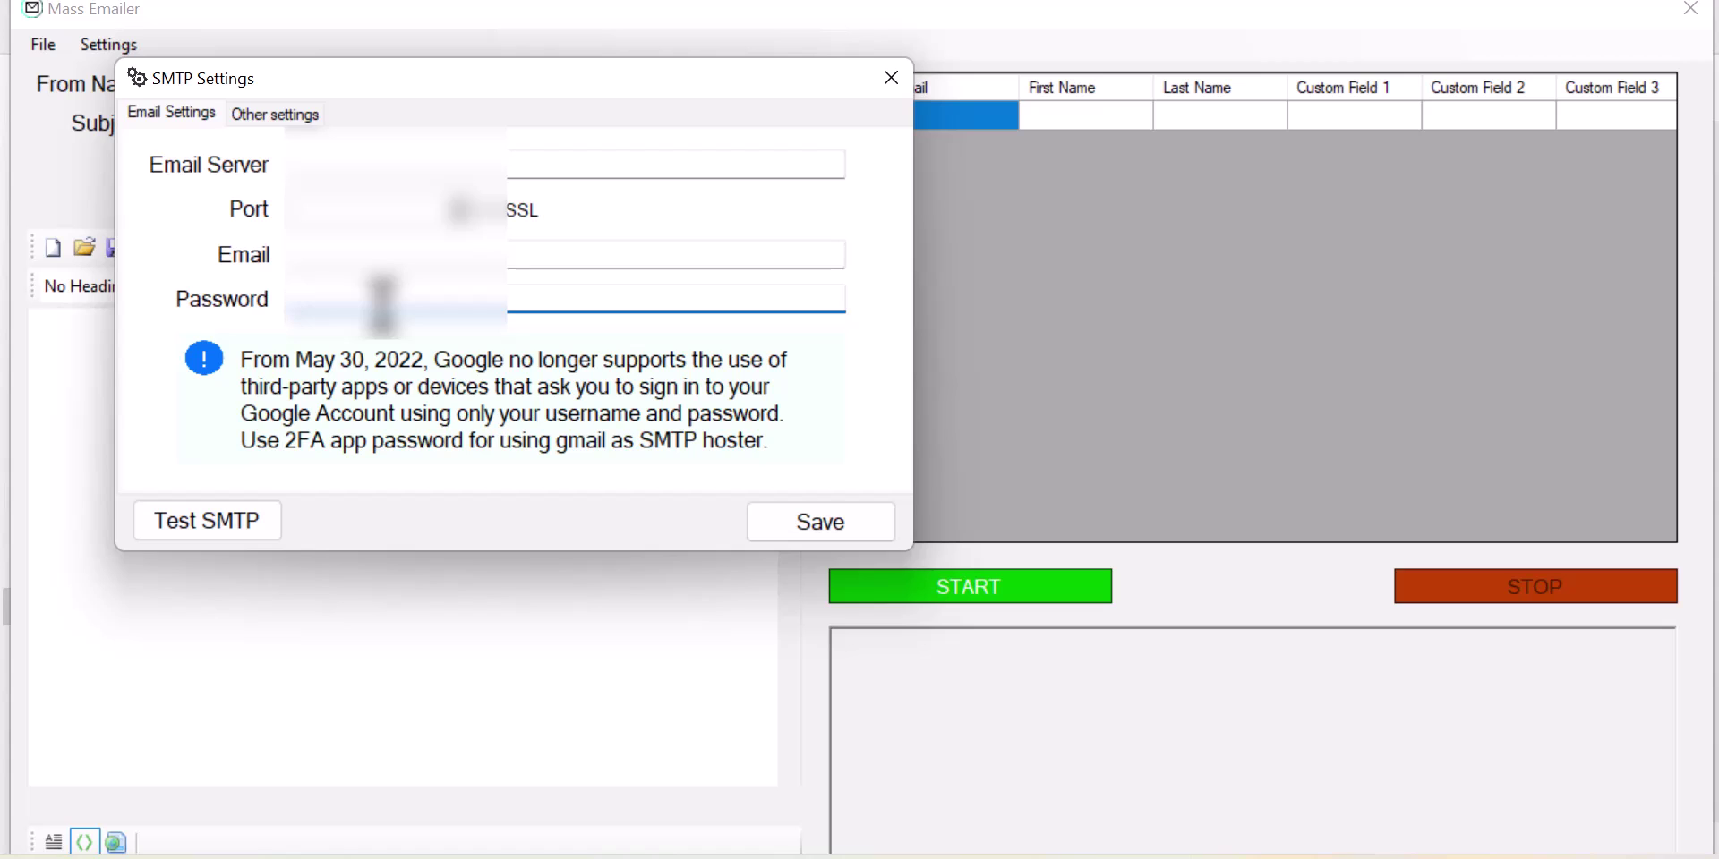
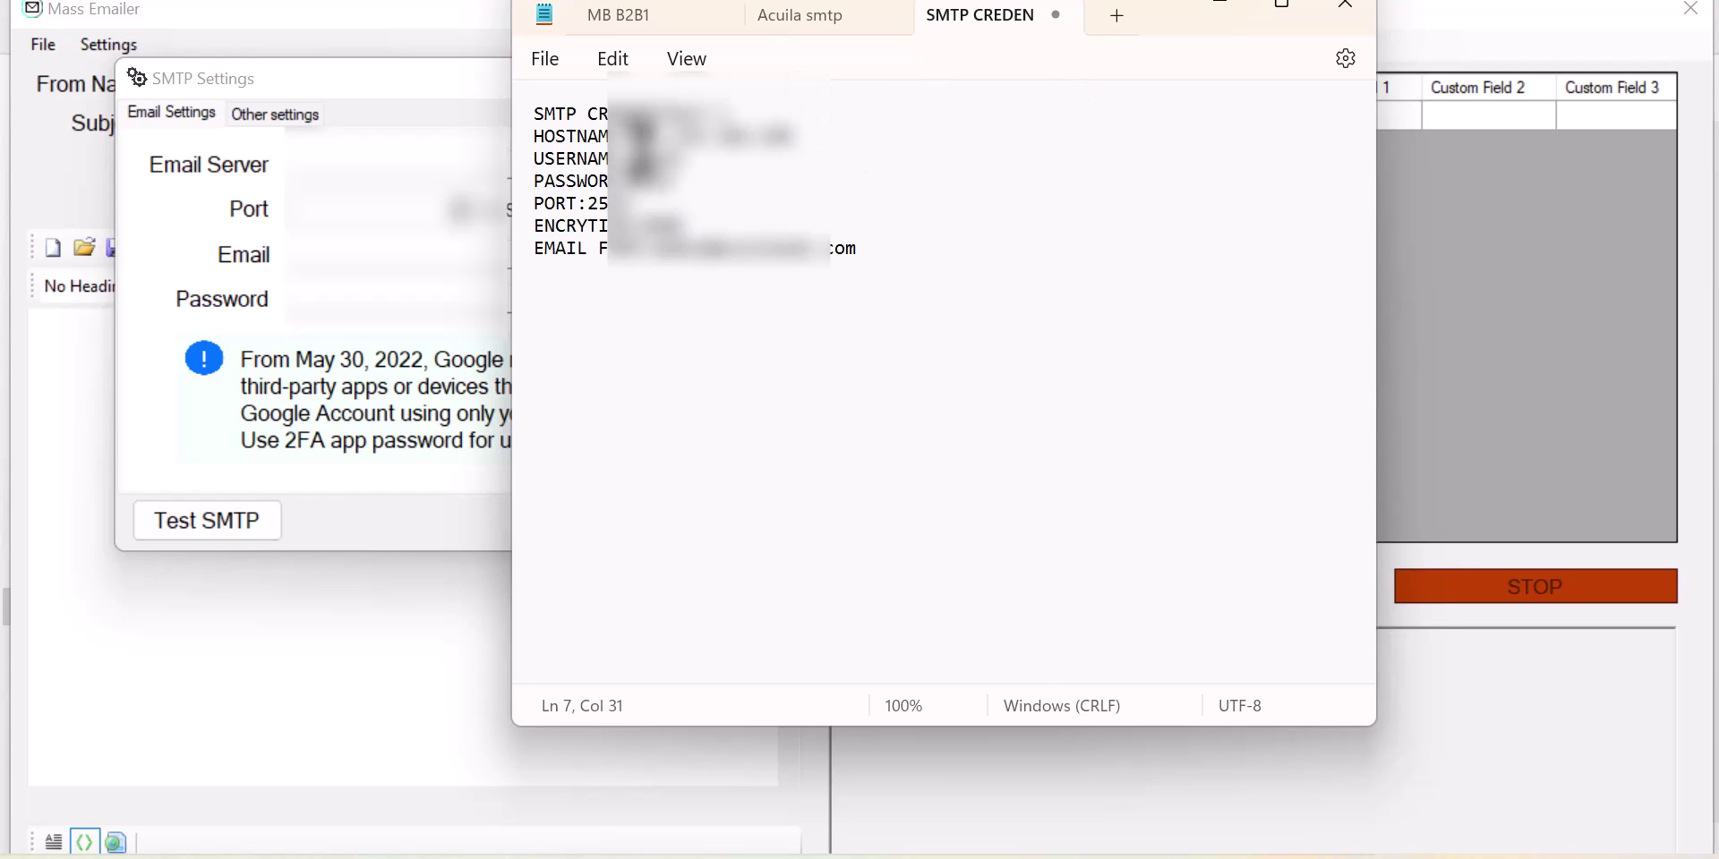
Step: Paste the SMTP hostname from line 2 of the Notepad note into the Email Server field
drag(632, 134, 793, 136)
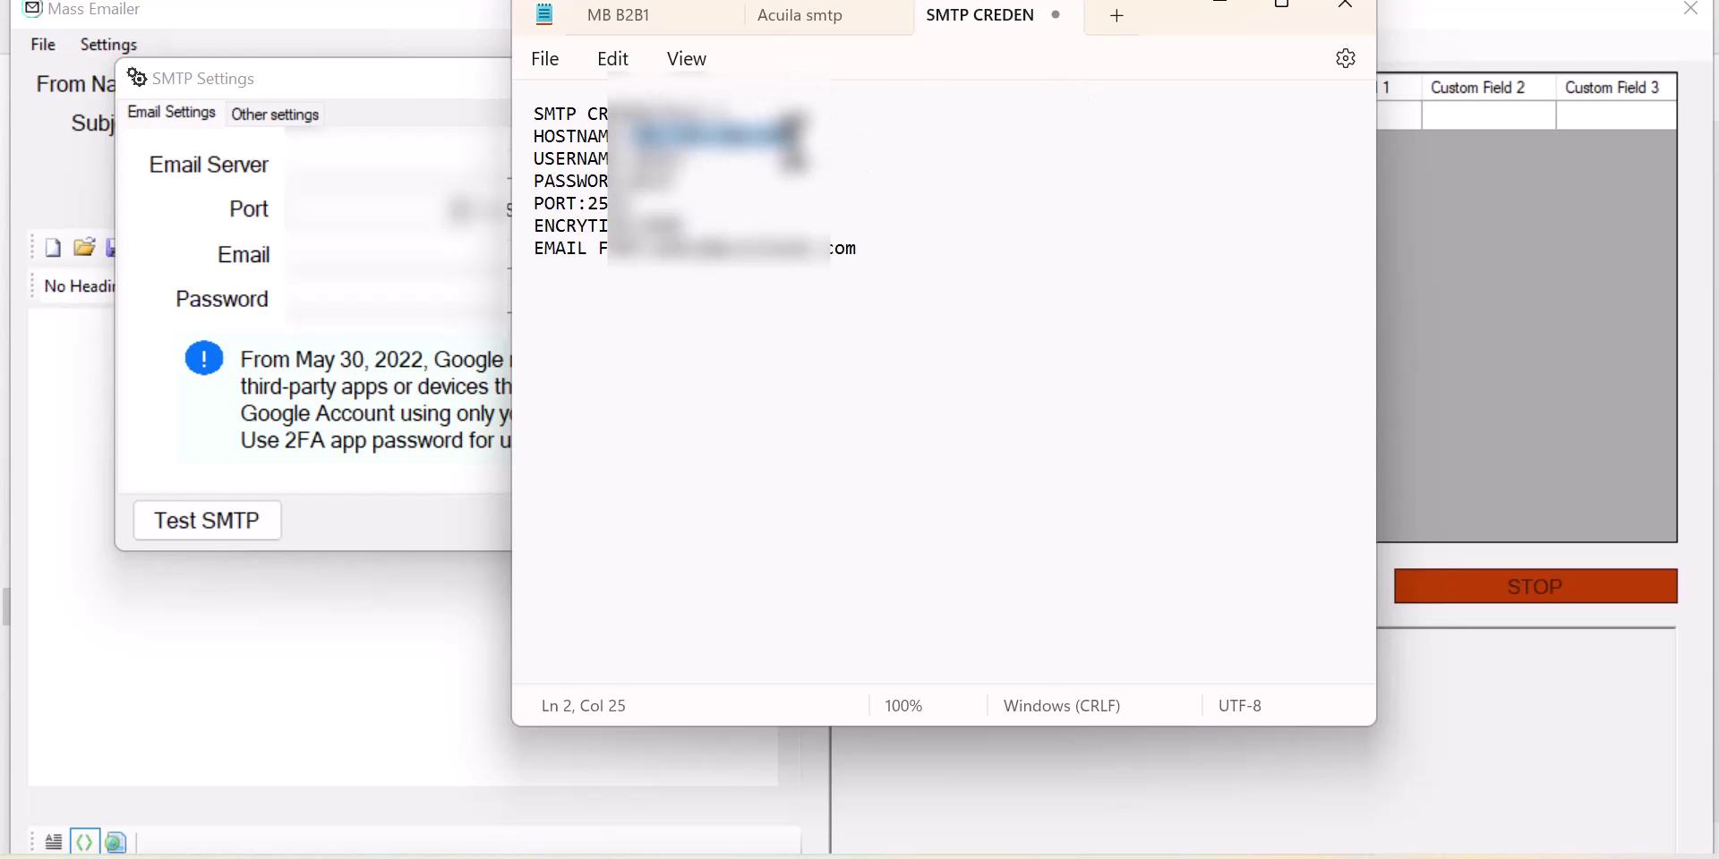
click(353, 163)
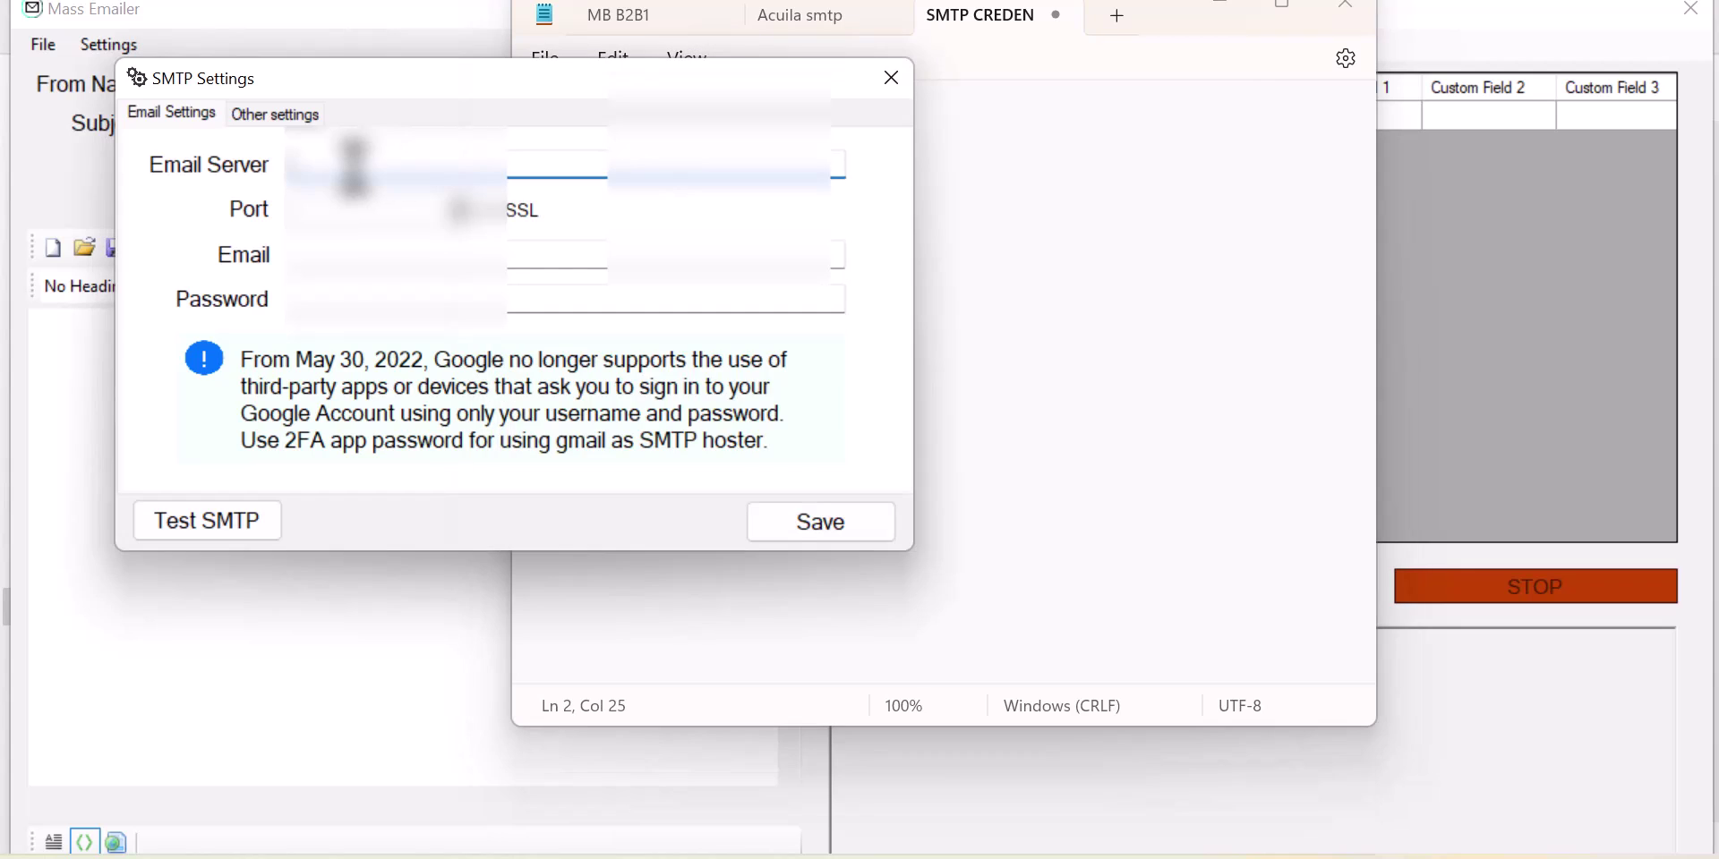
key(ctrl+v)
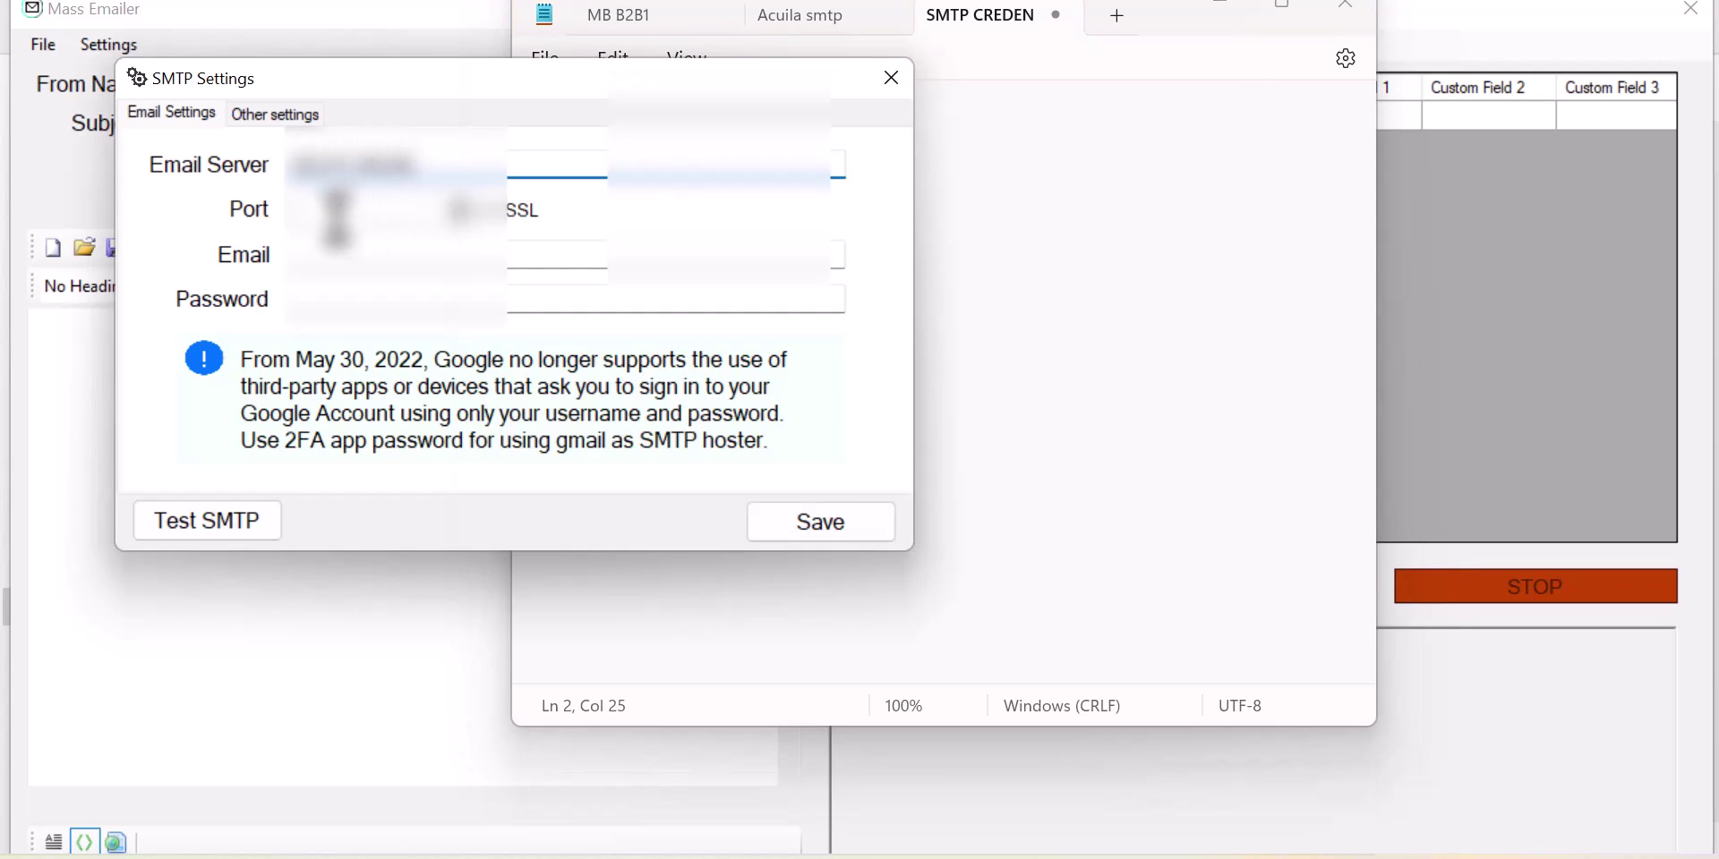
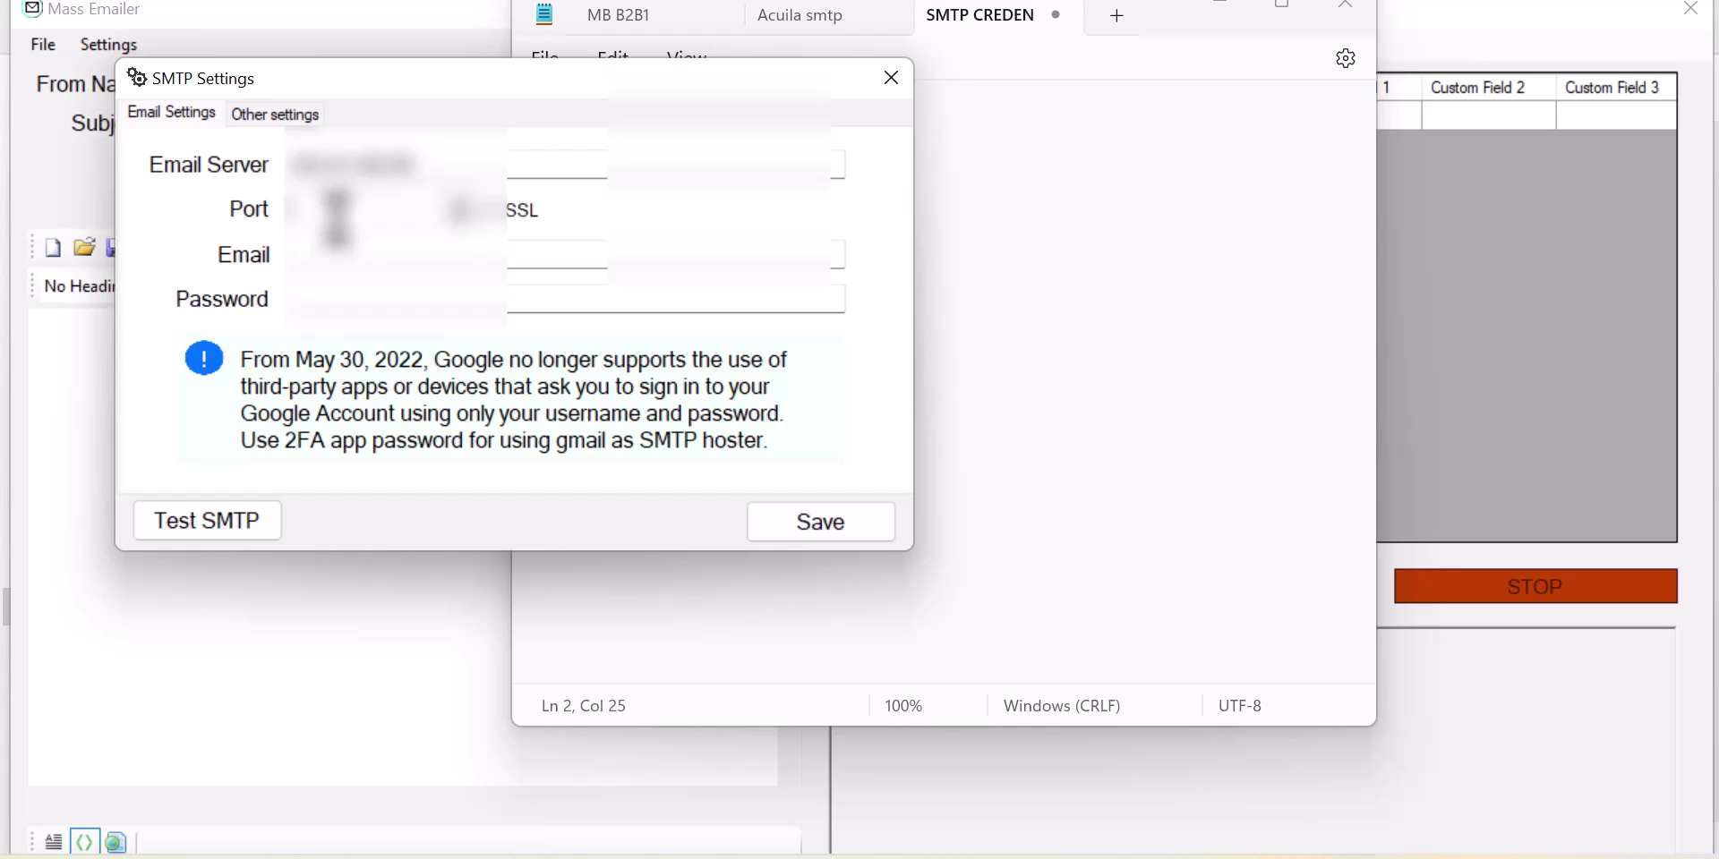
Step: Enter port 587 in the Port field and return to the Notepad credentials note
text(587)
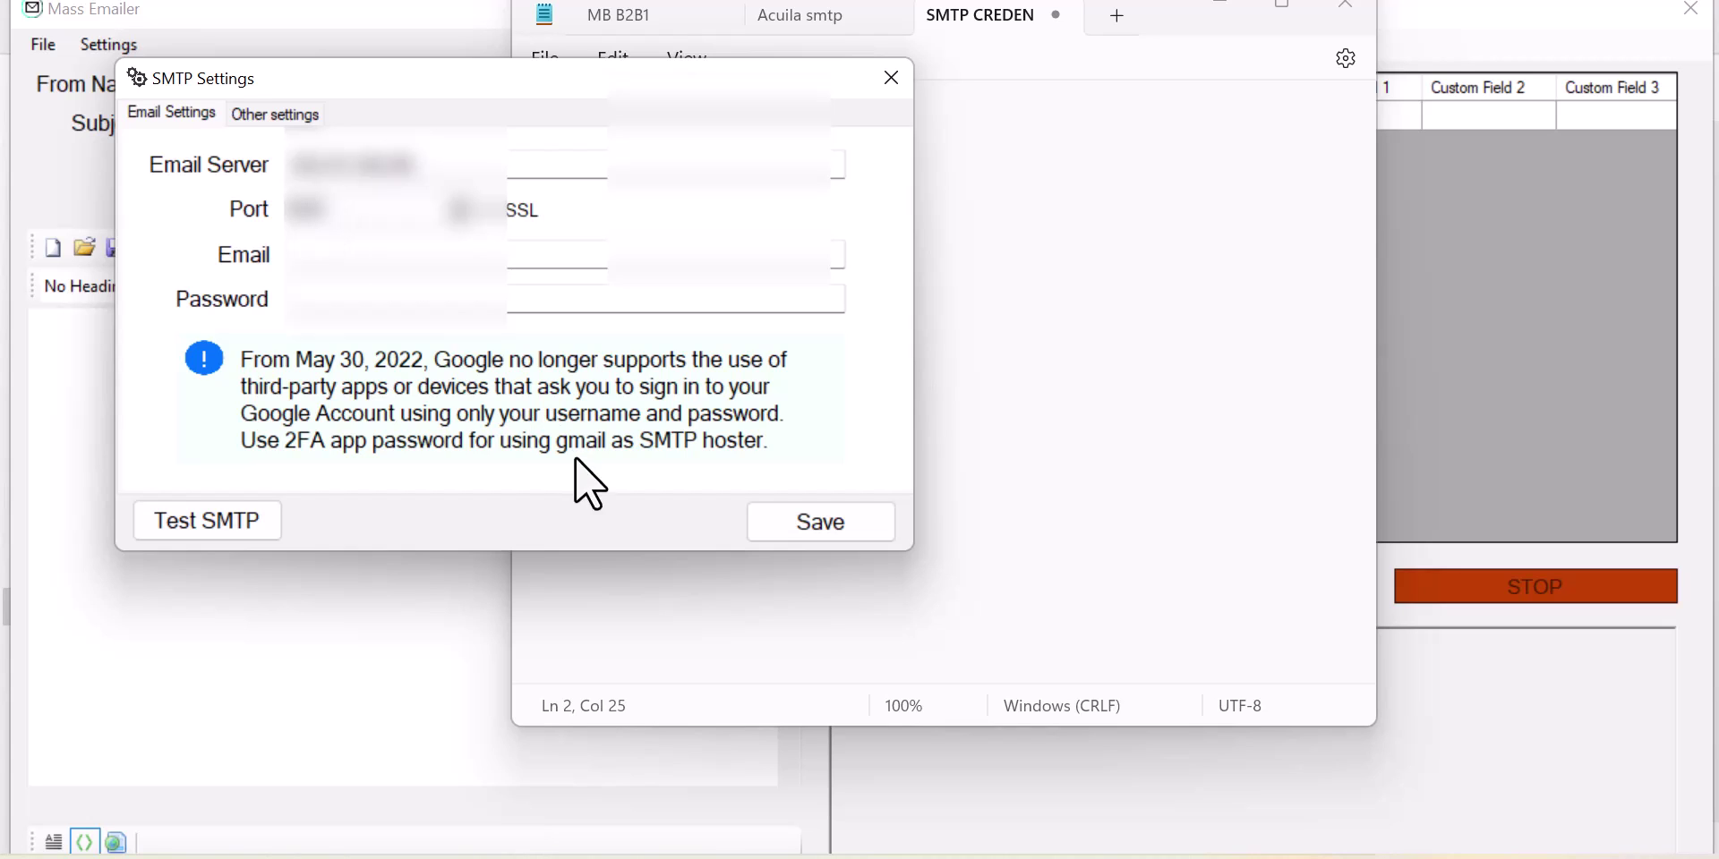
click(1133, 857)
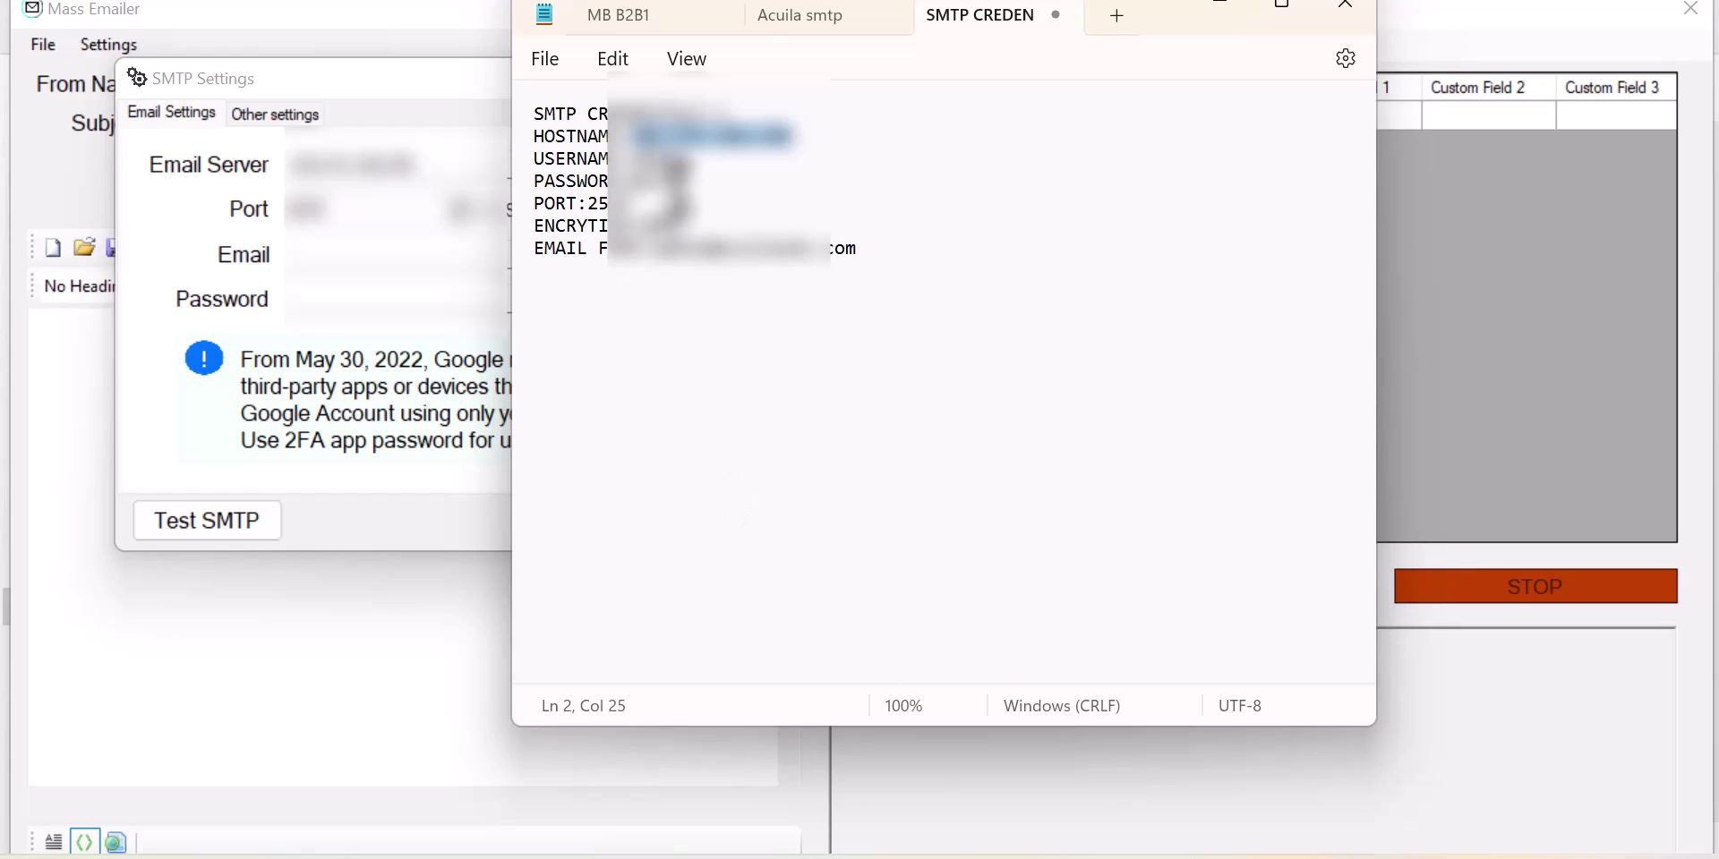
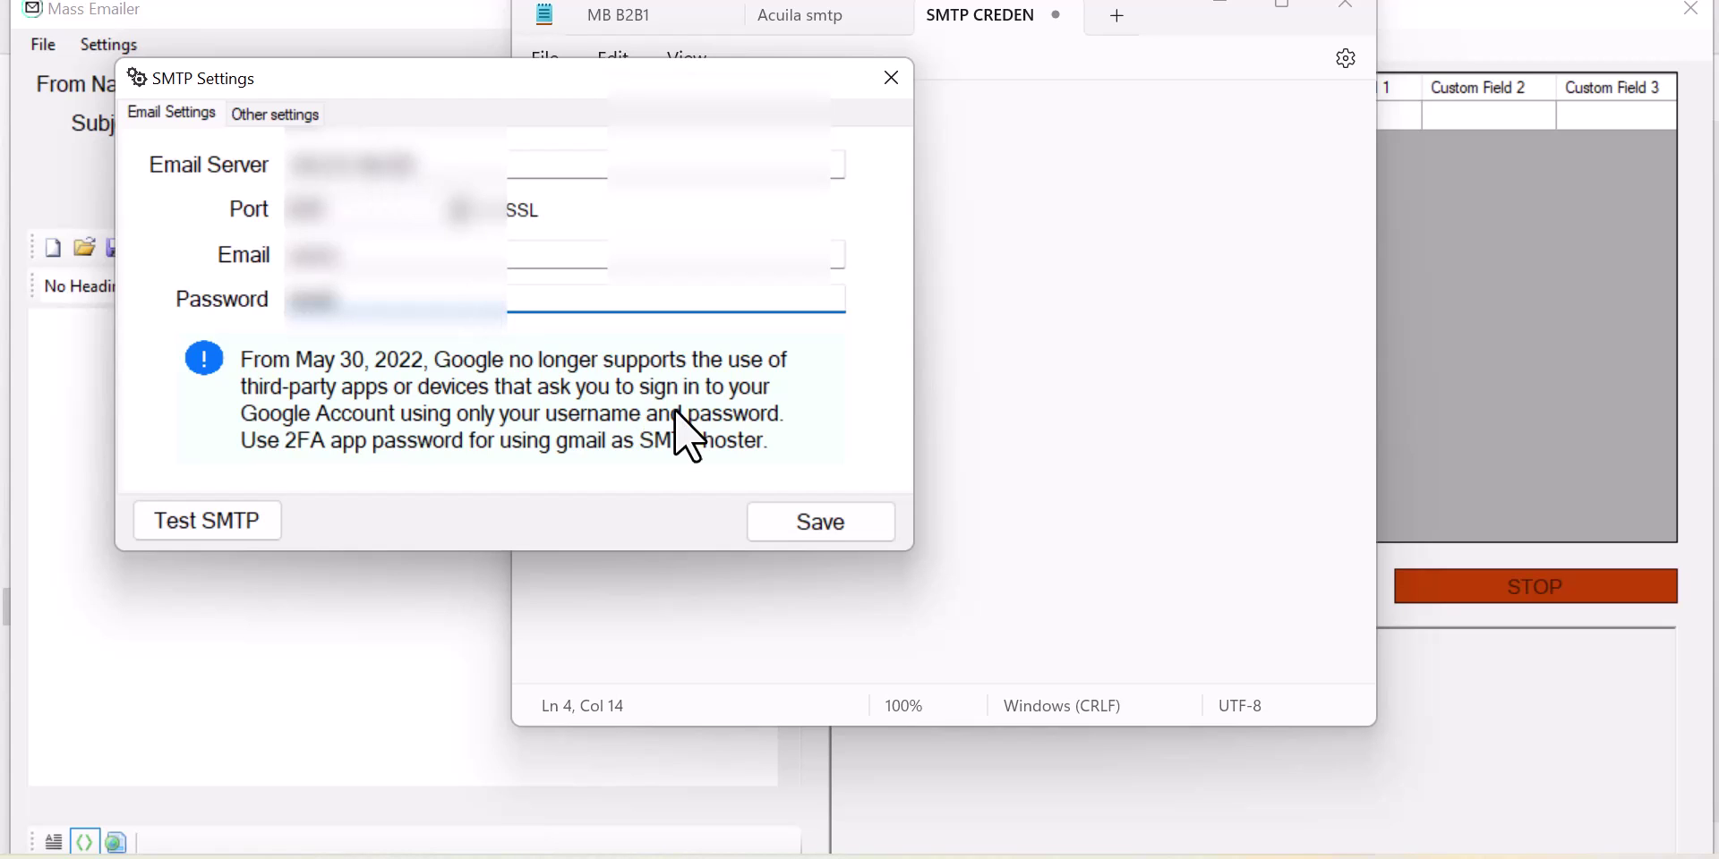
click(793, 512)
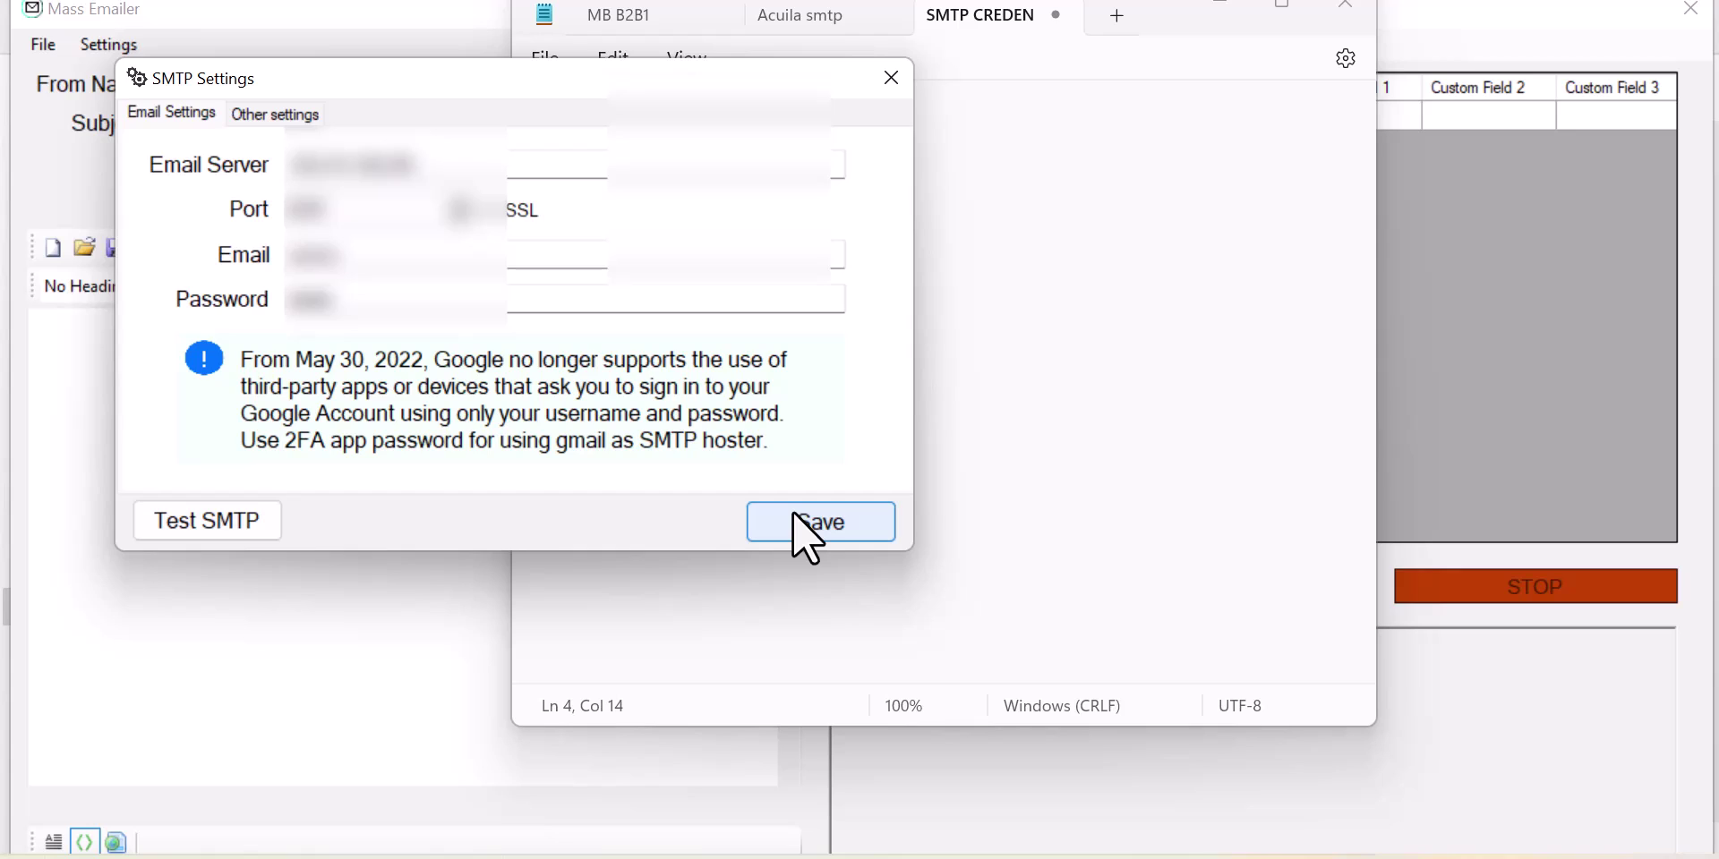
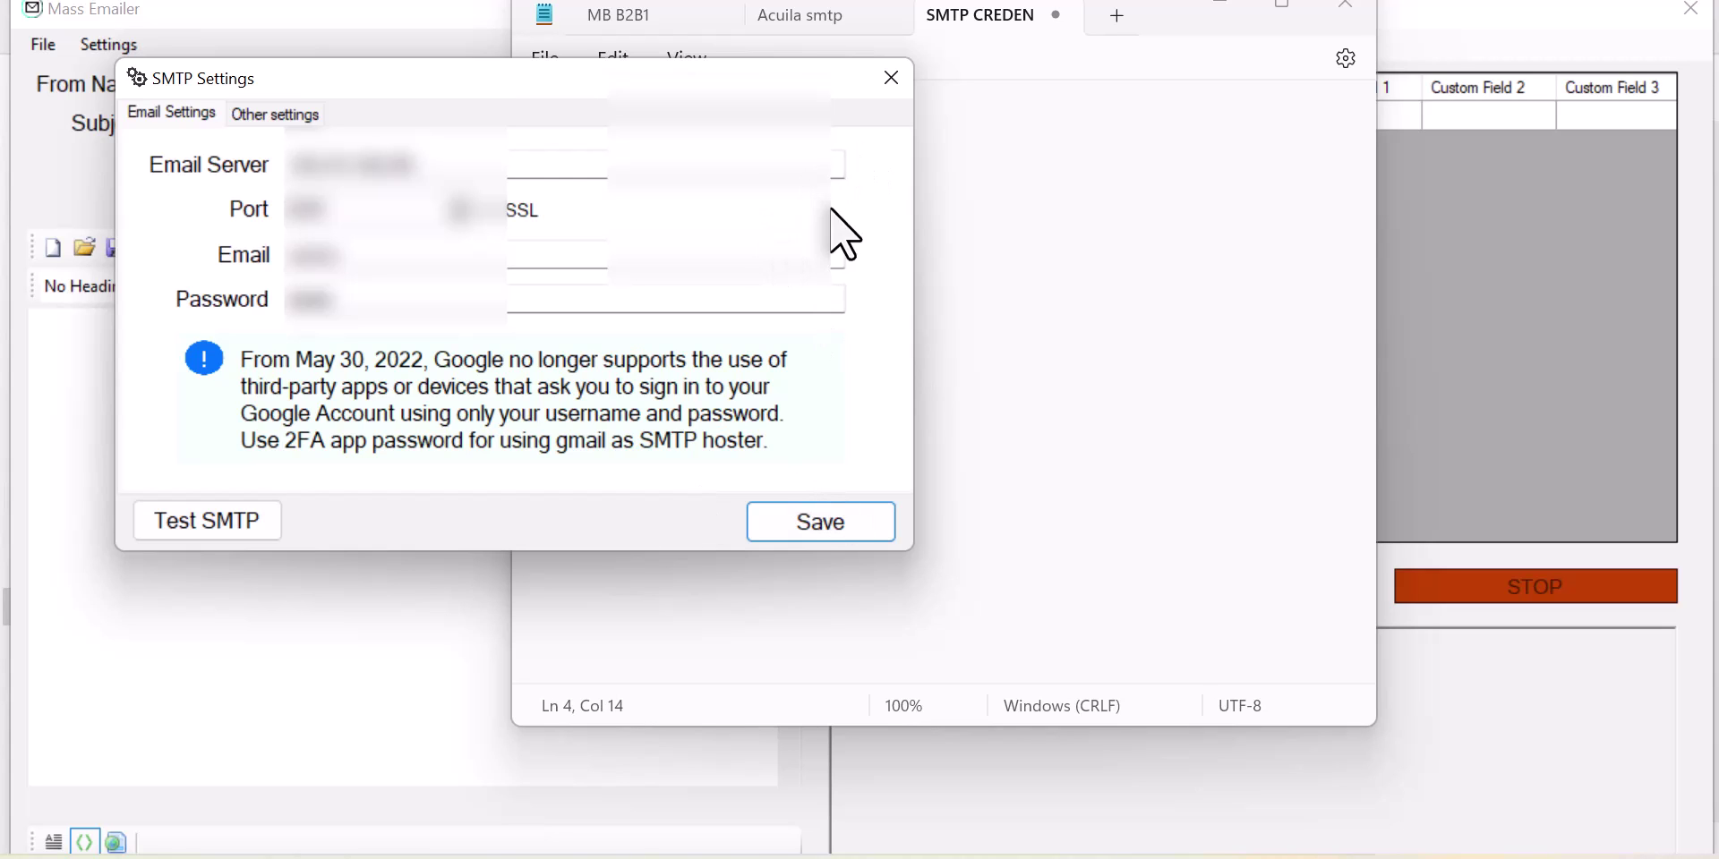
Step: Close the SMTP Settings window and bring the main Mass Emailer window to the front
click(890, 80)
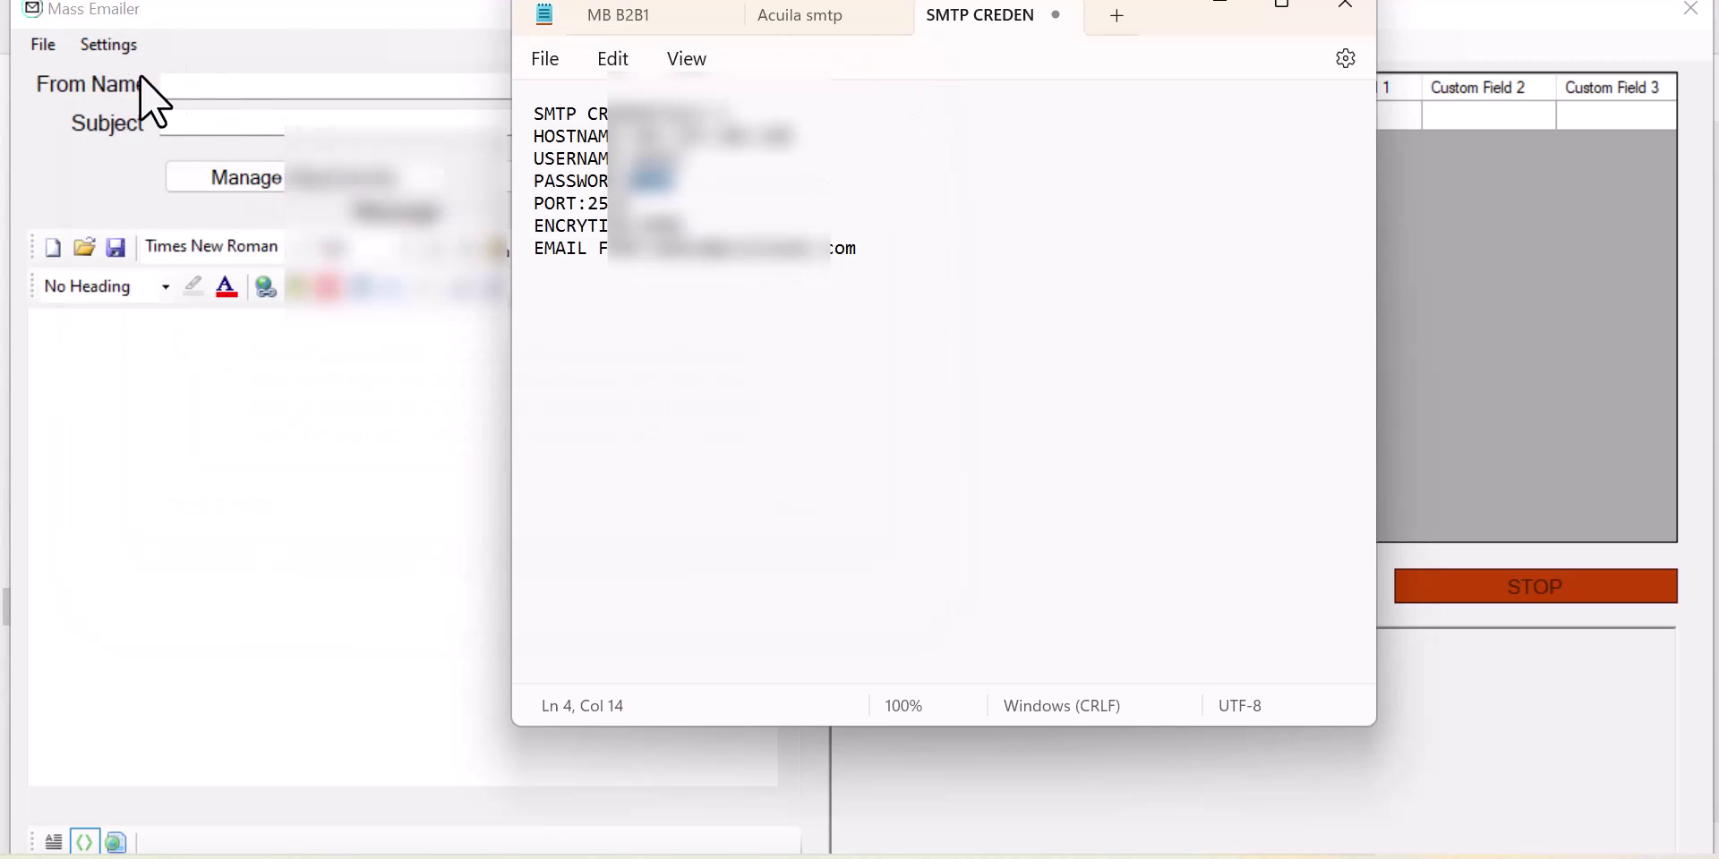
click(109, 45)
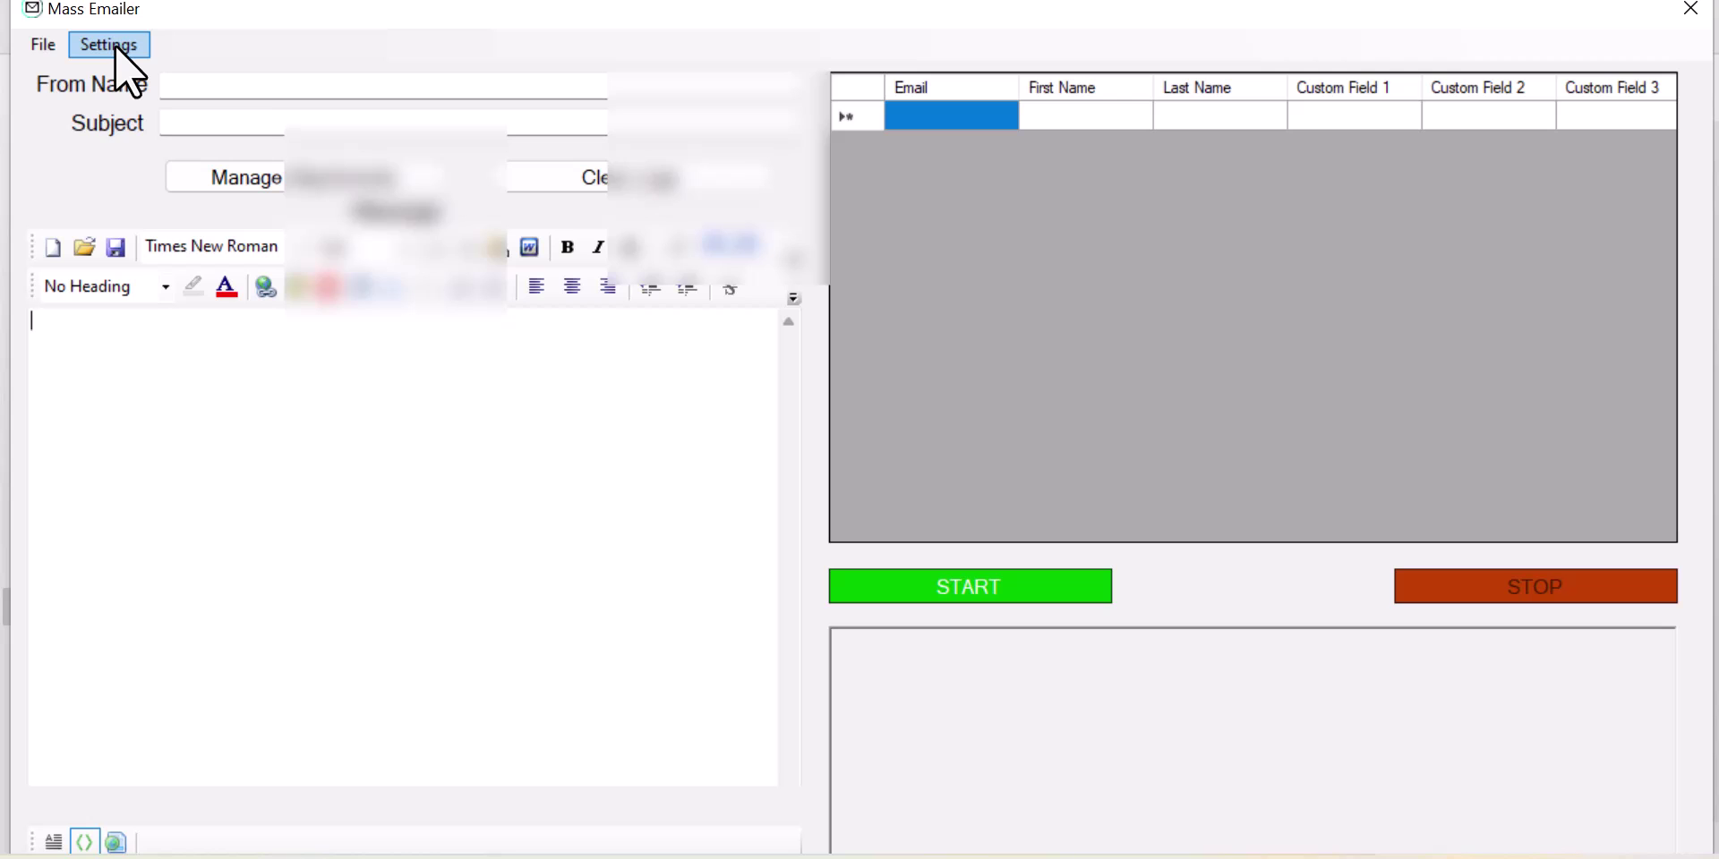
Step: Reopen SMTP Settings from the Settings menu and run a test send
click(110, 44)
click(168, 71)
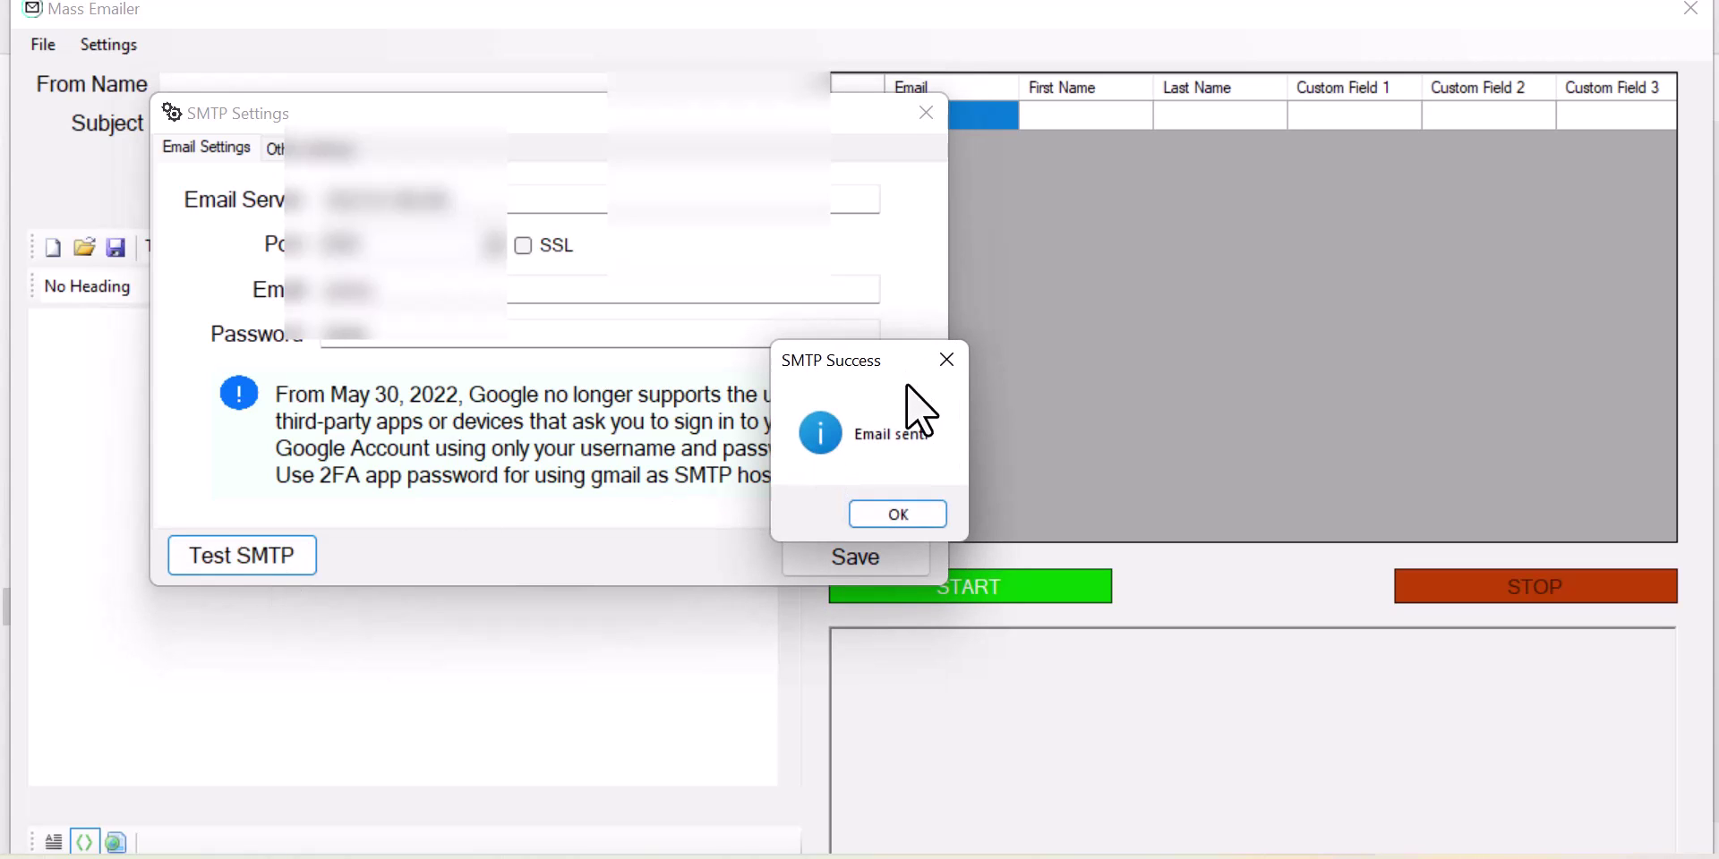
key(Return)
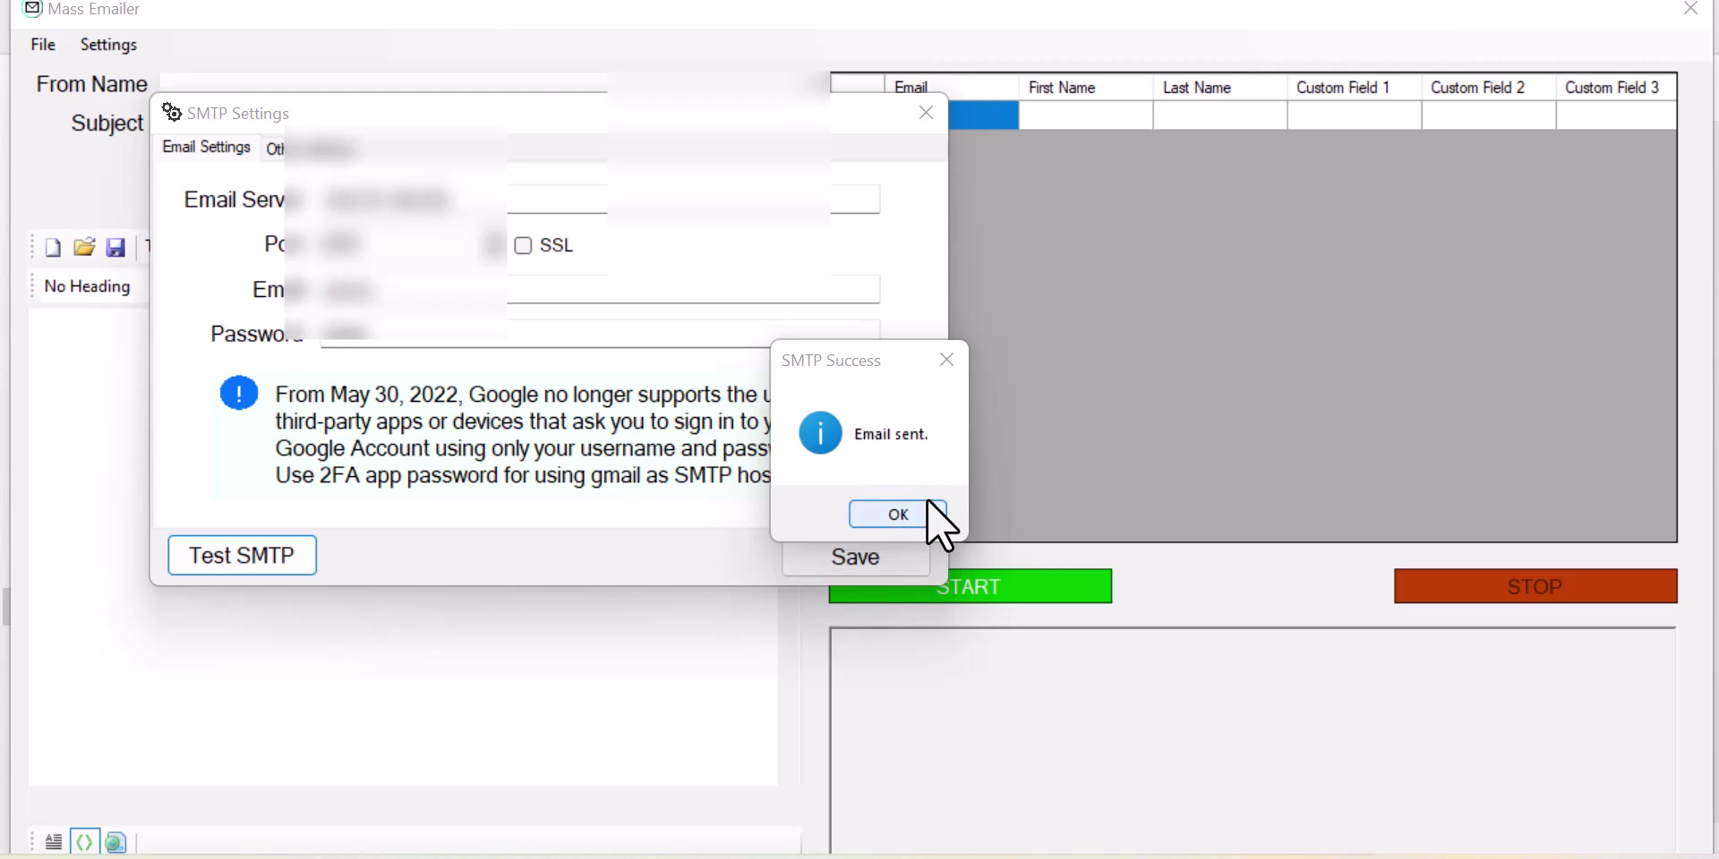
Step: Acknowledge the 'Email sent.' confirmation, save the SMTP settings and close the dialog
click(898, 516)
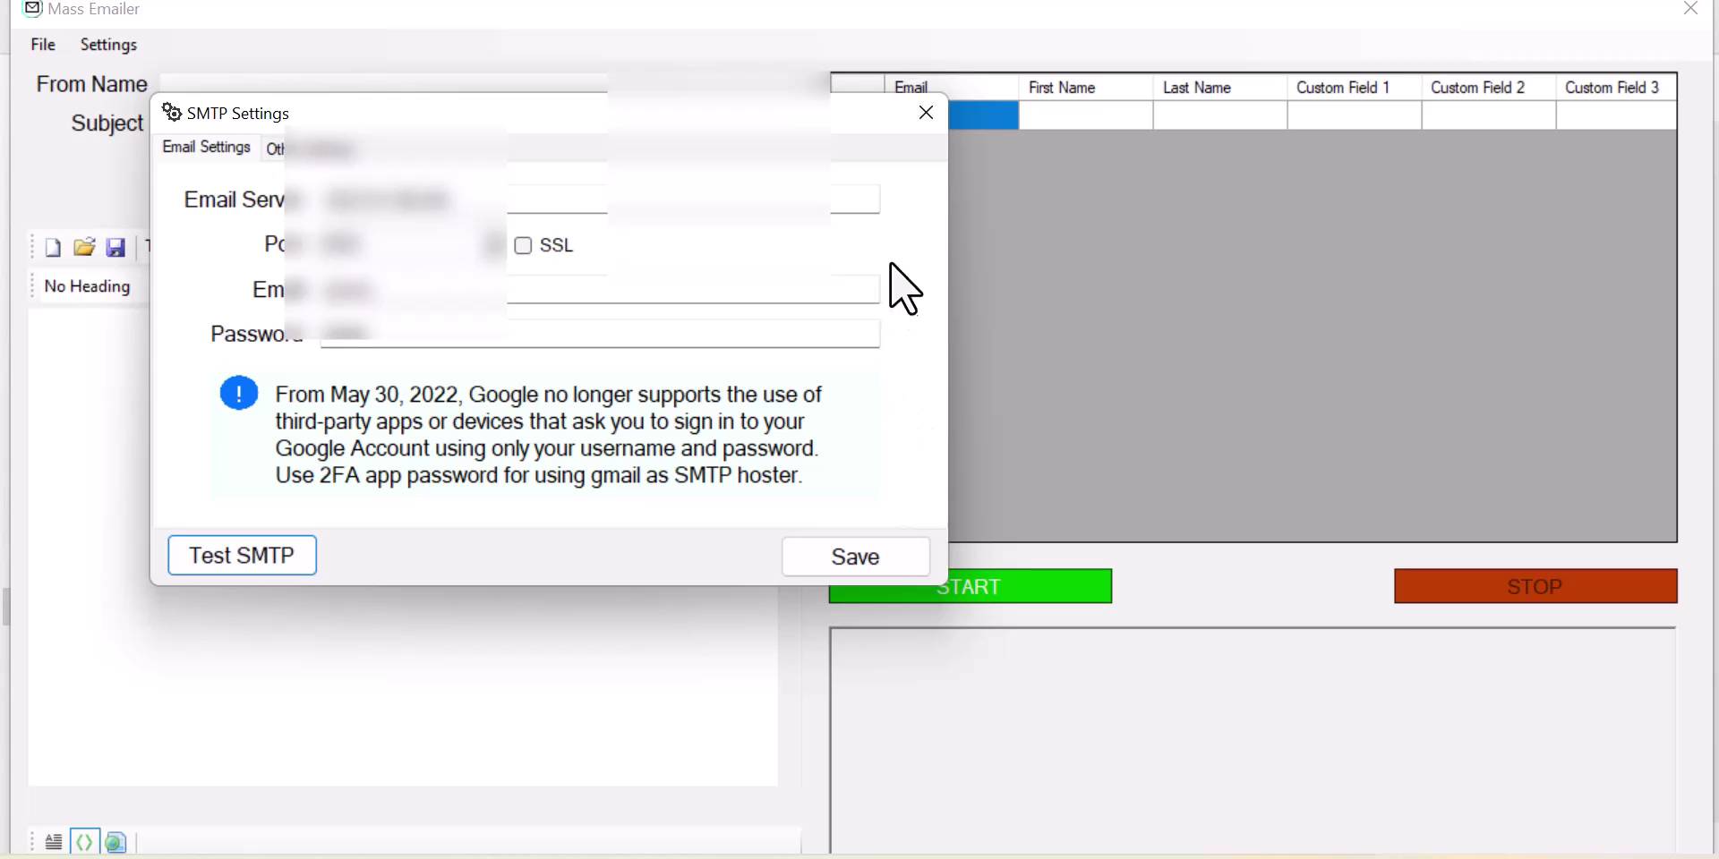
click(866, 550)
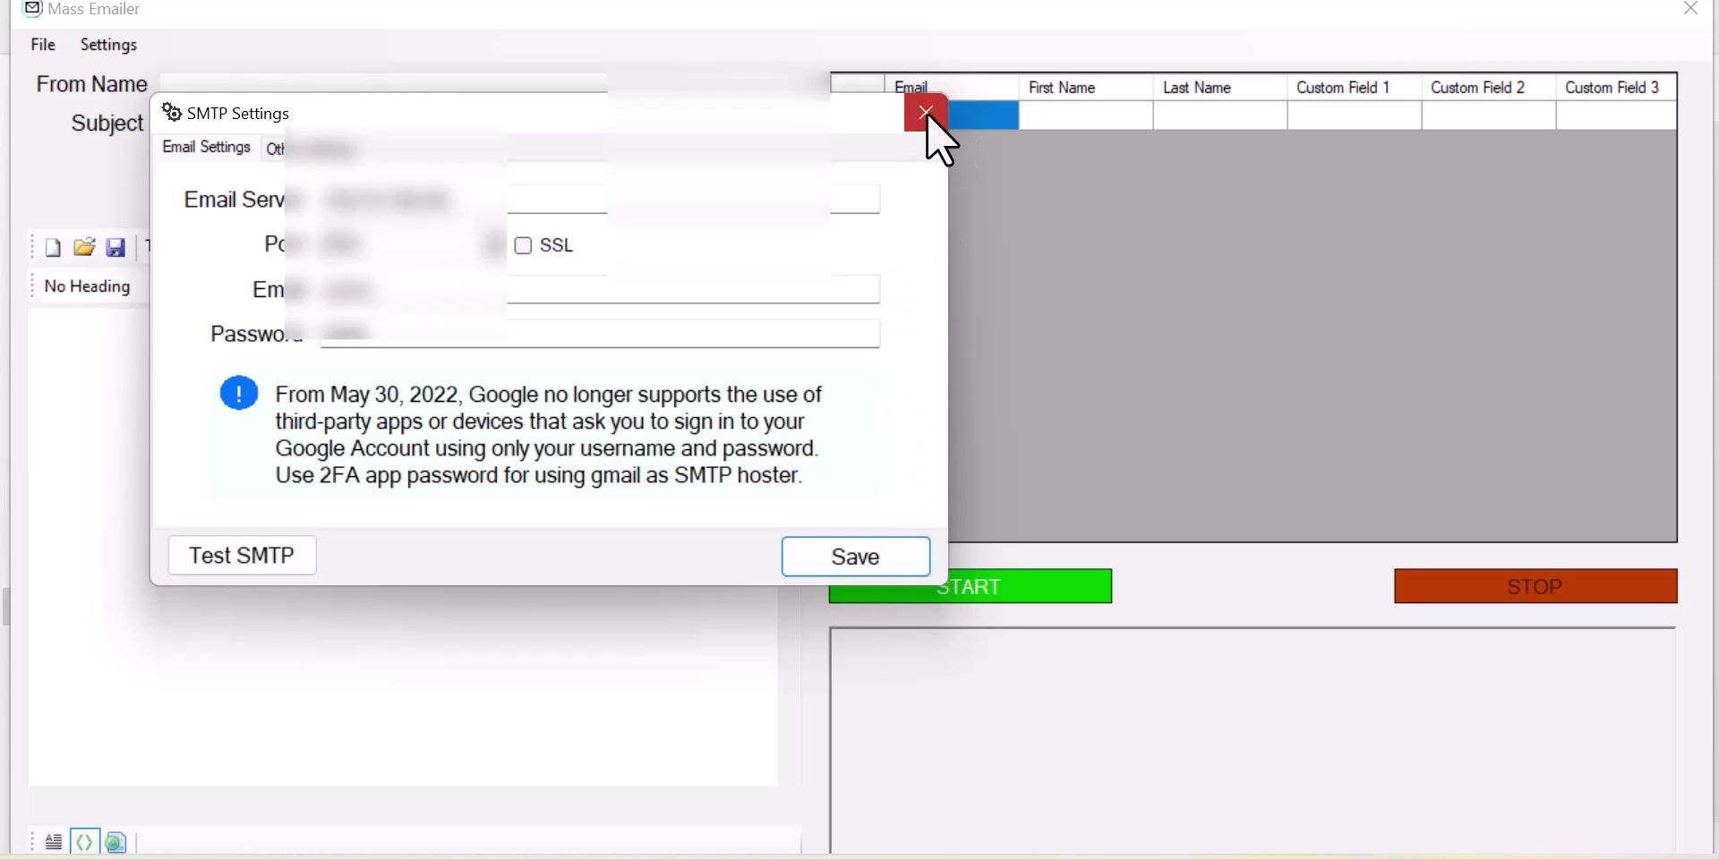
click(927, 111)
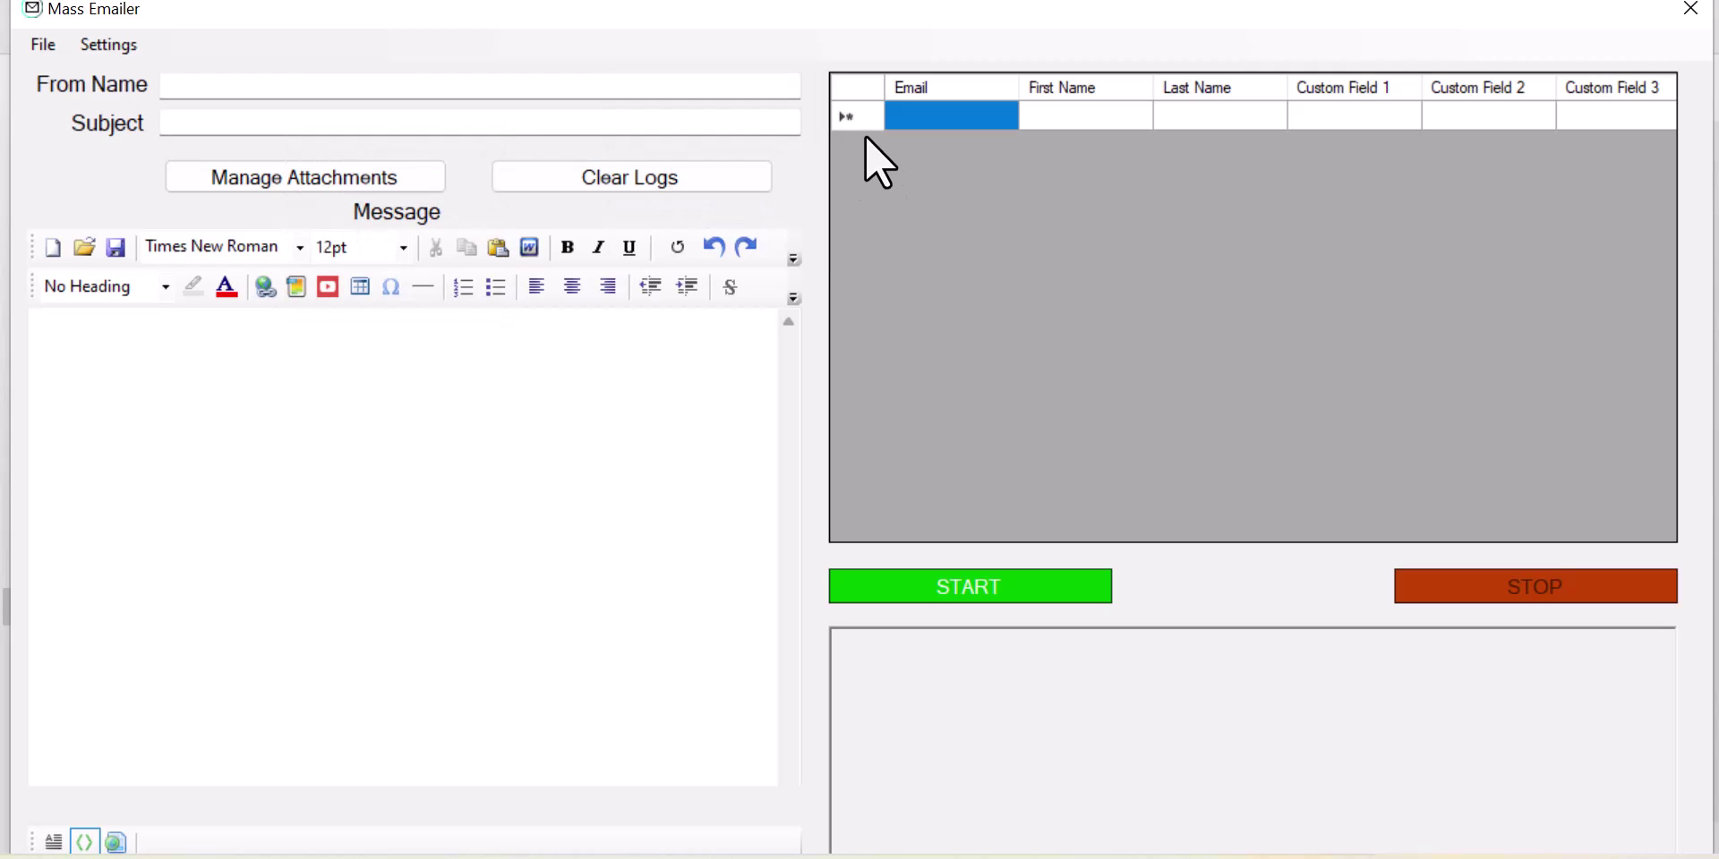
click(45, 40)
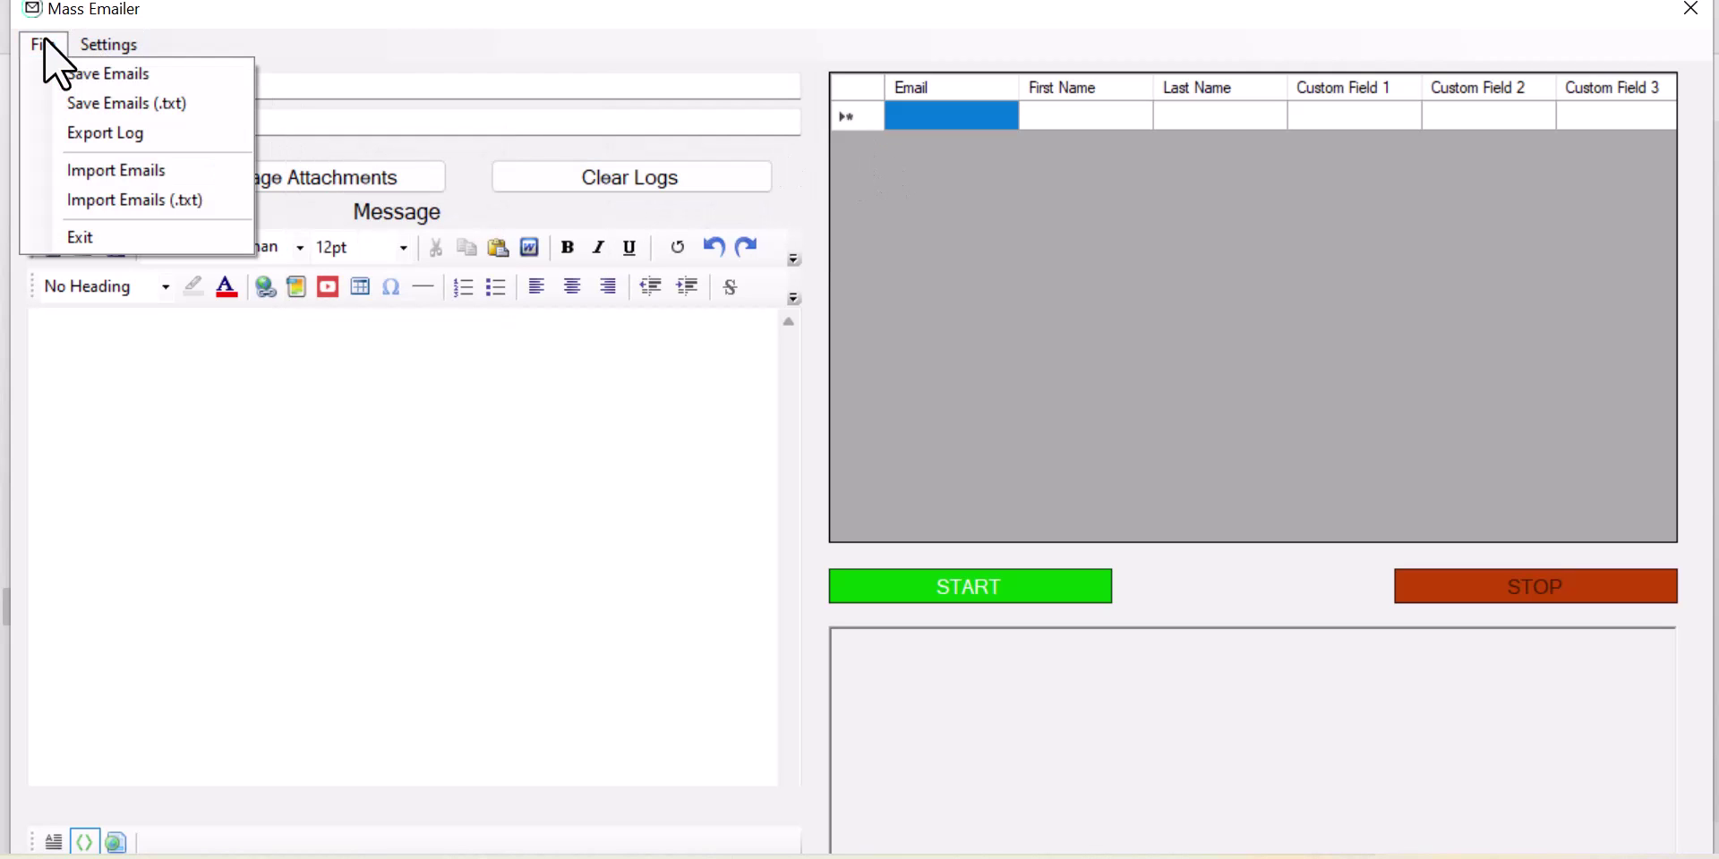
click(122, 178)
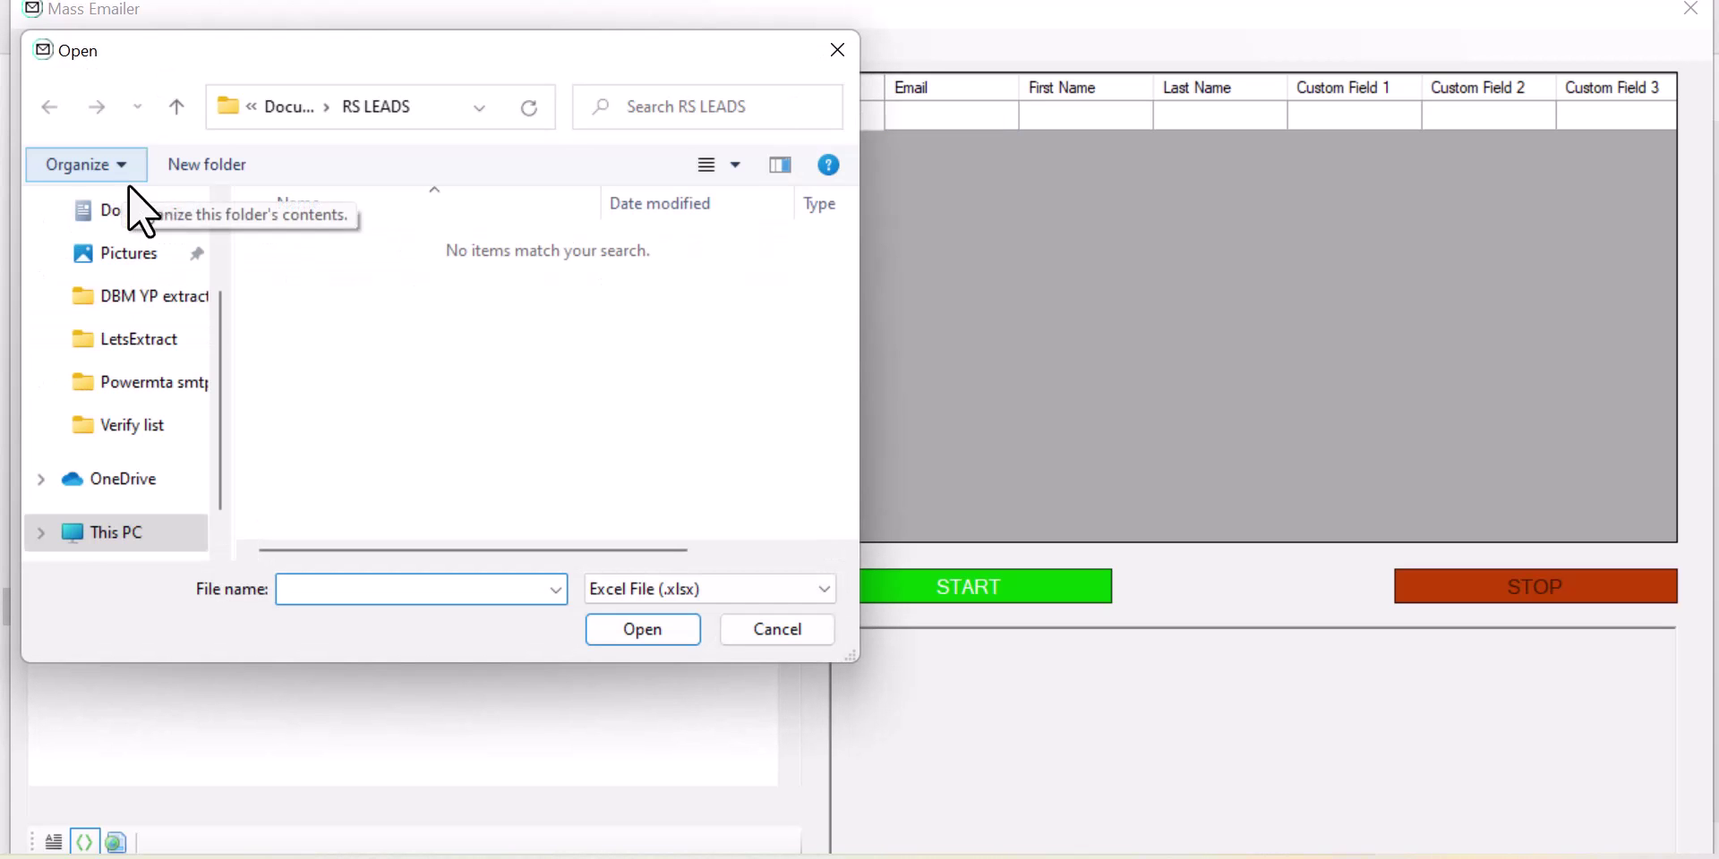
click(839, 50)
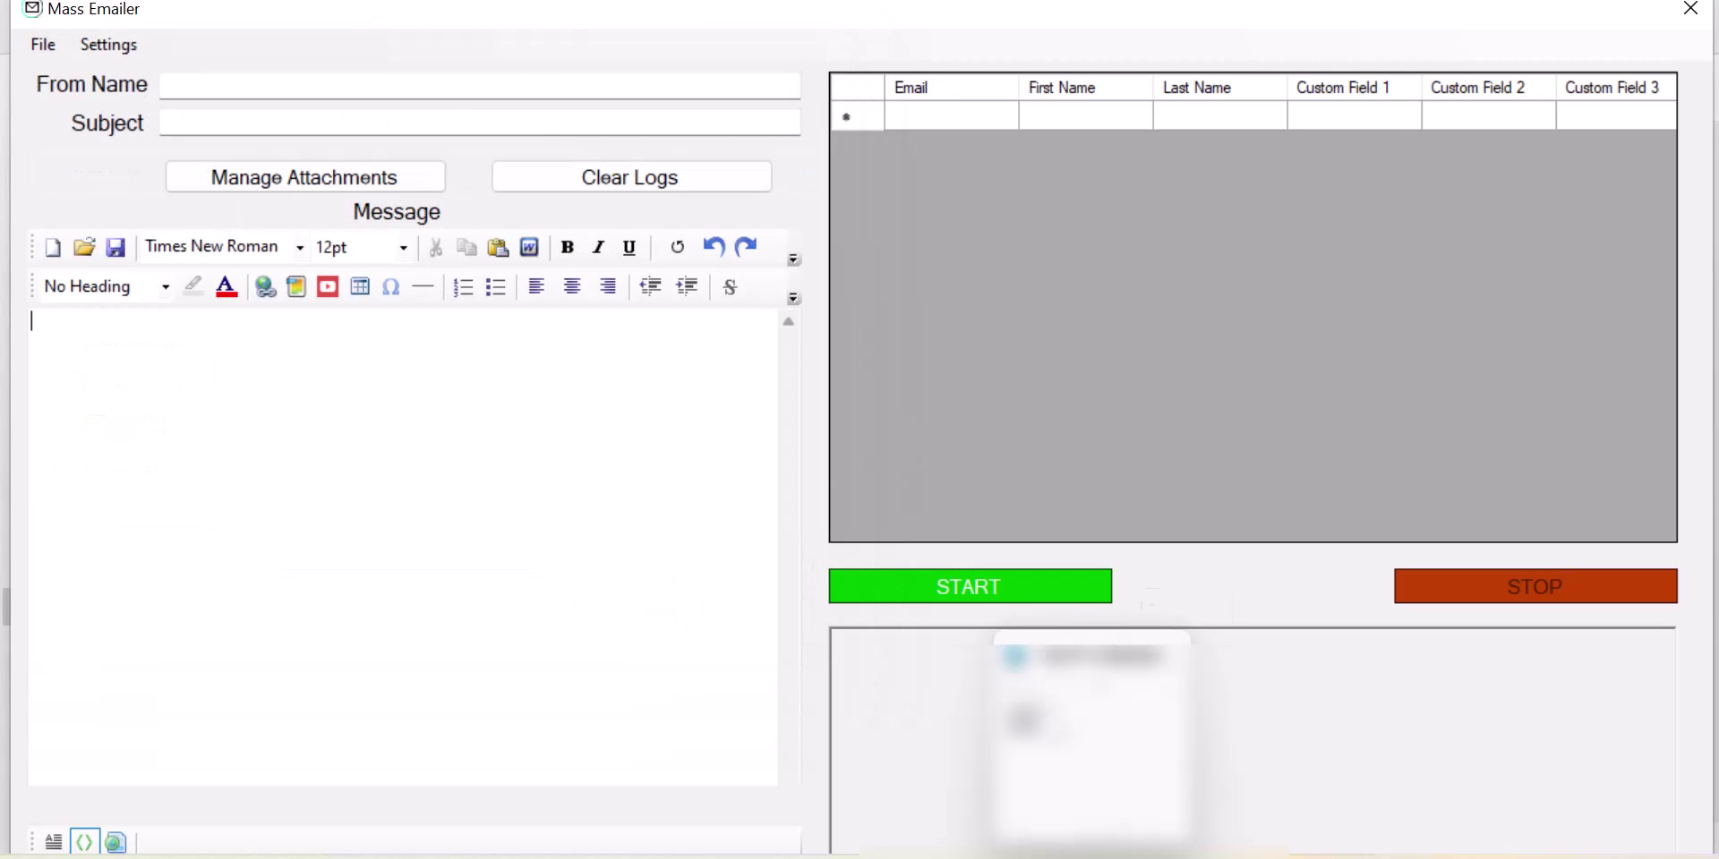
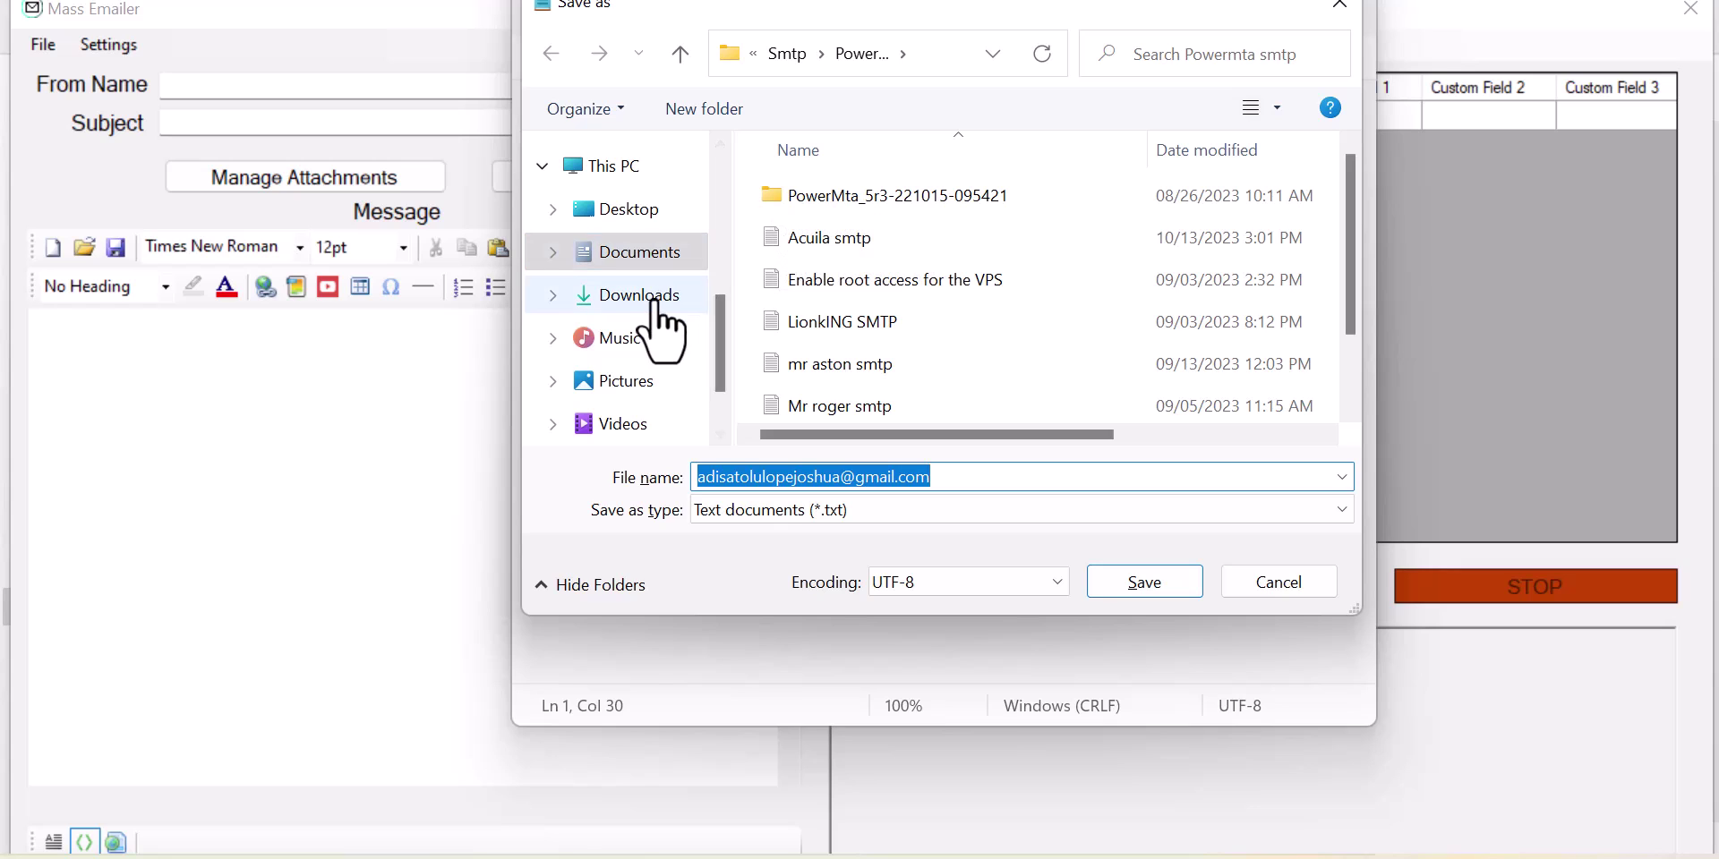
Step: In Downloads, try saving the note as 'test' and decline replacing the existing test.txt
click(664, 298)
double_click(747, 469)
text(text)
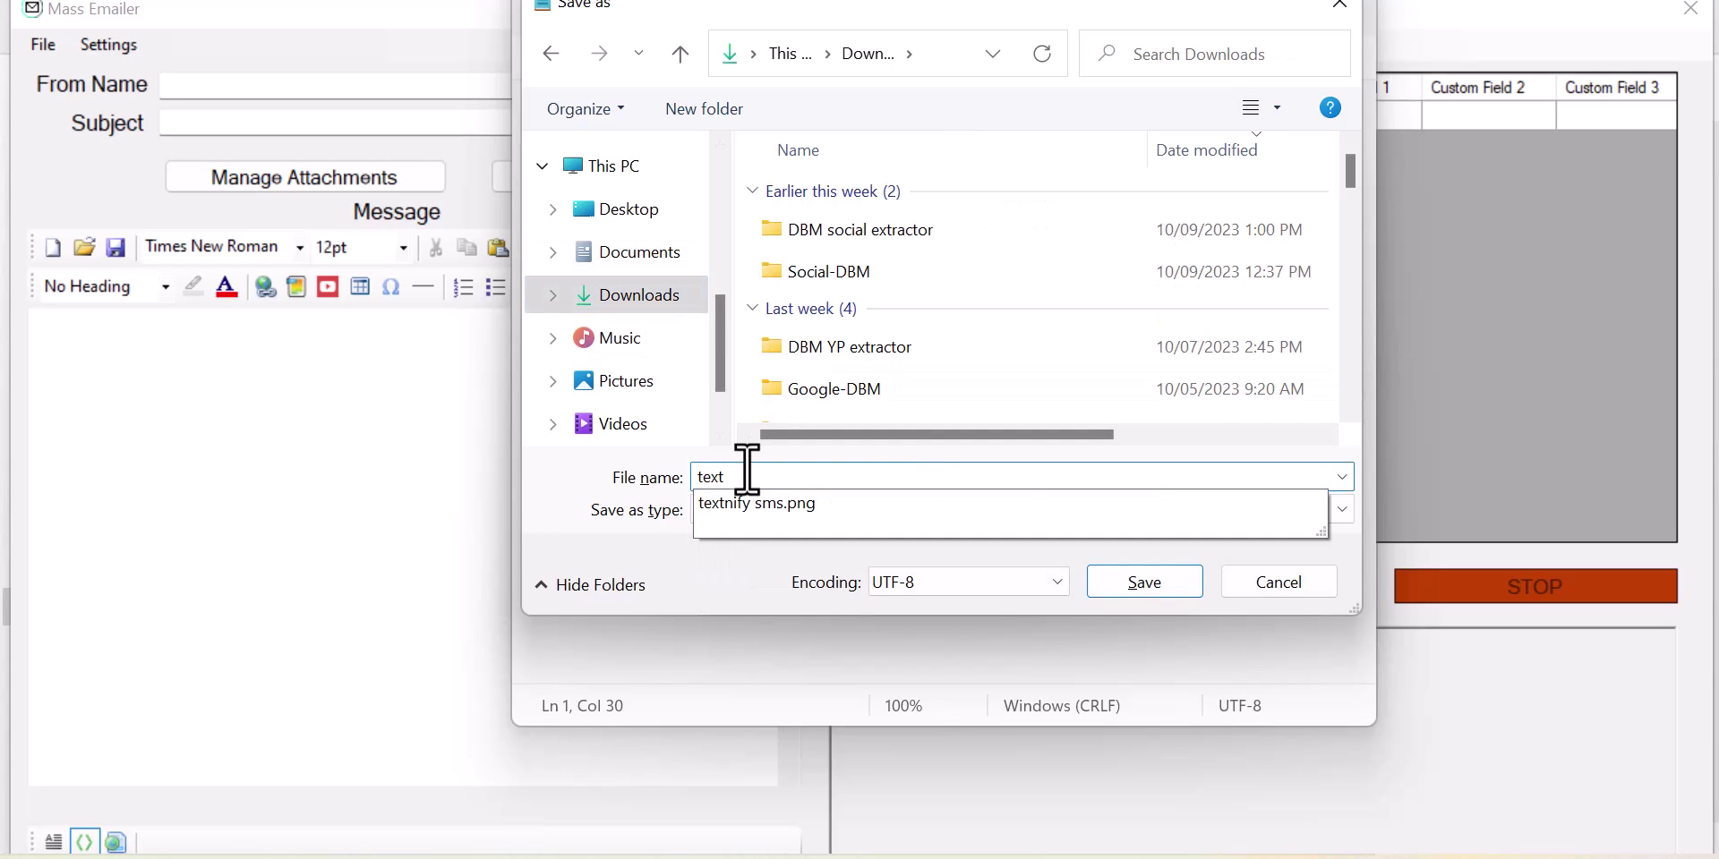
key(BackSpace)
key(BackSpace)
text(st)
key(Return)
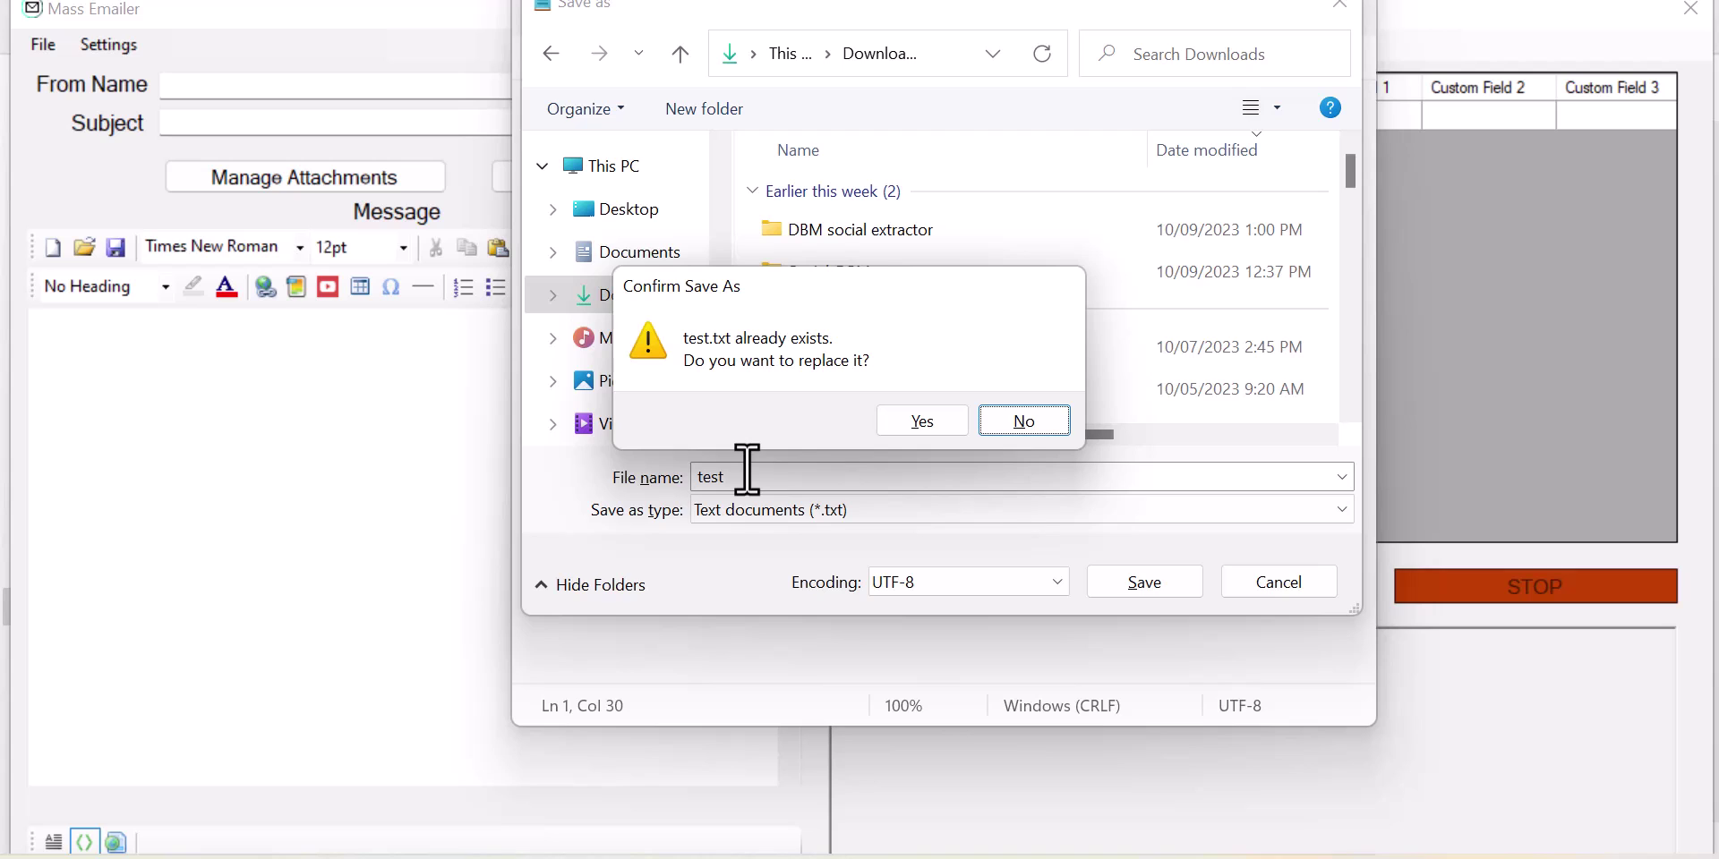
click(1026, 419)
Step: Save the note as 'testmail' in the Downloads folder
click(907, 489)
text(mail)
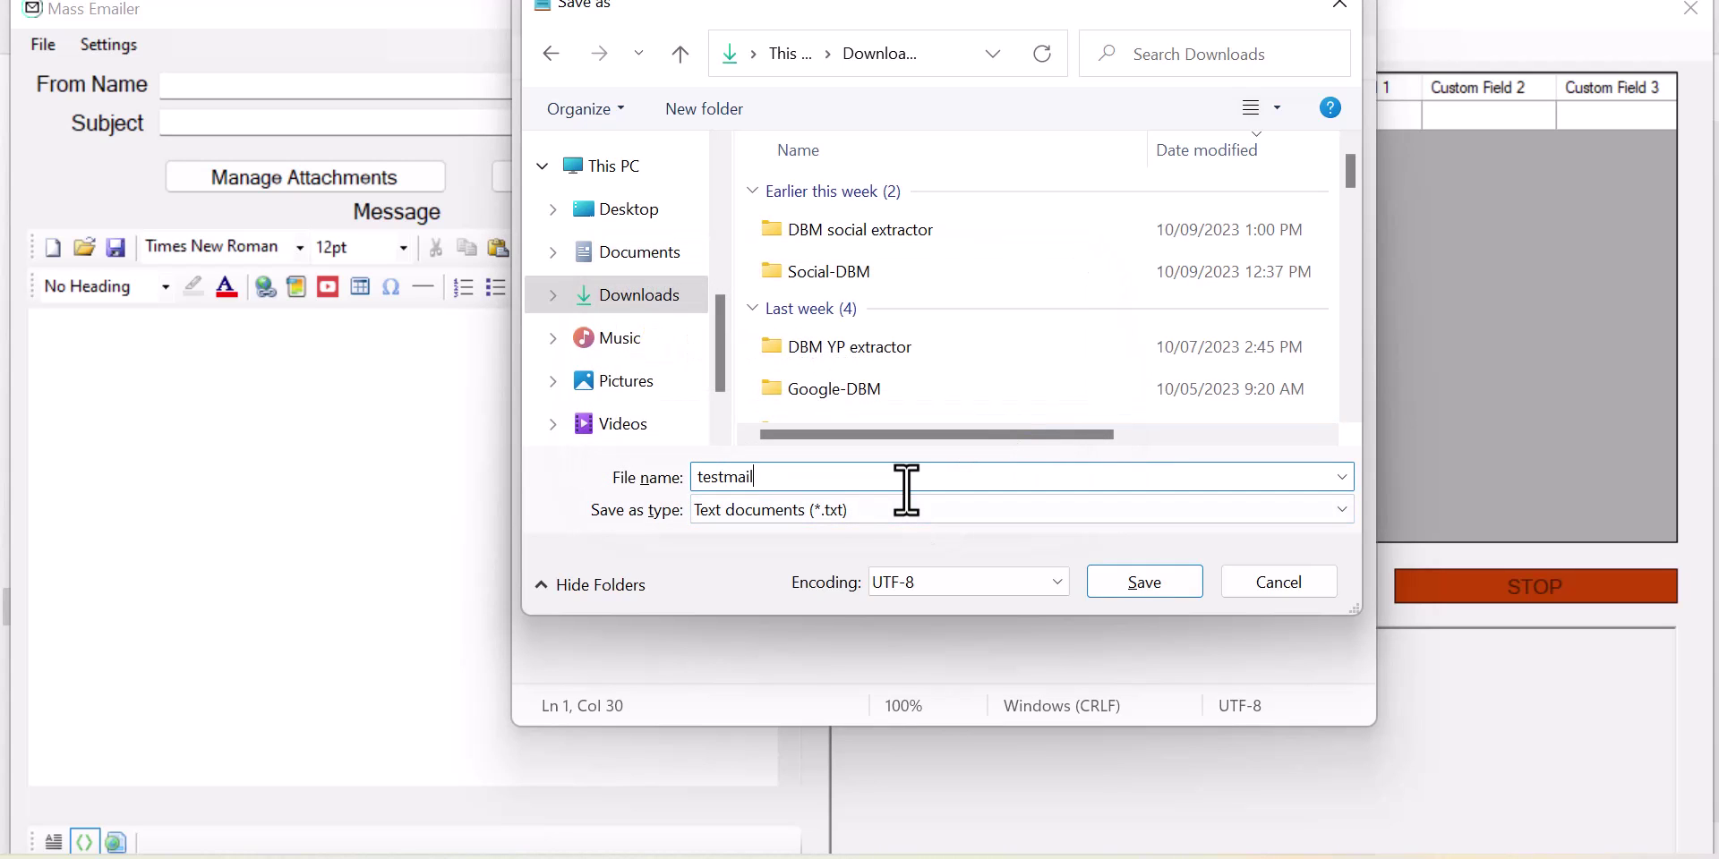
key(Return)
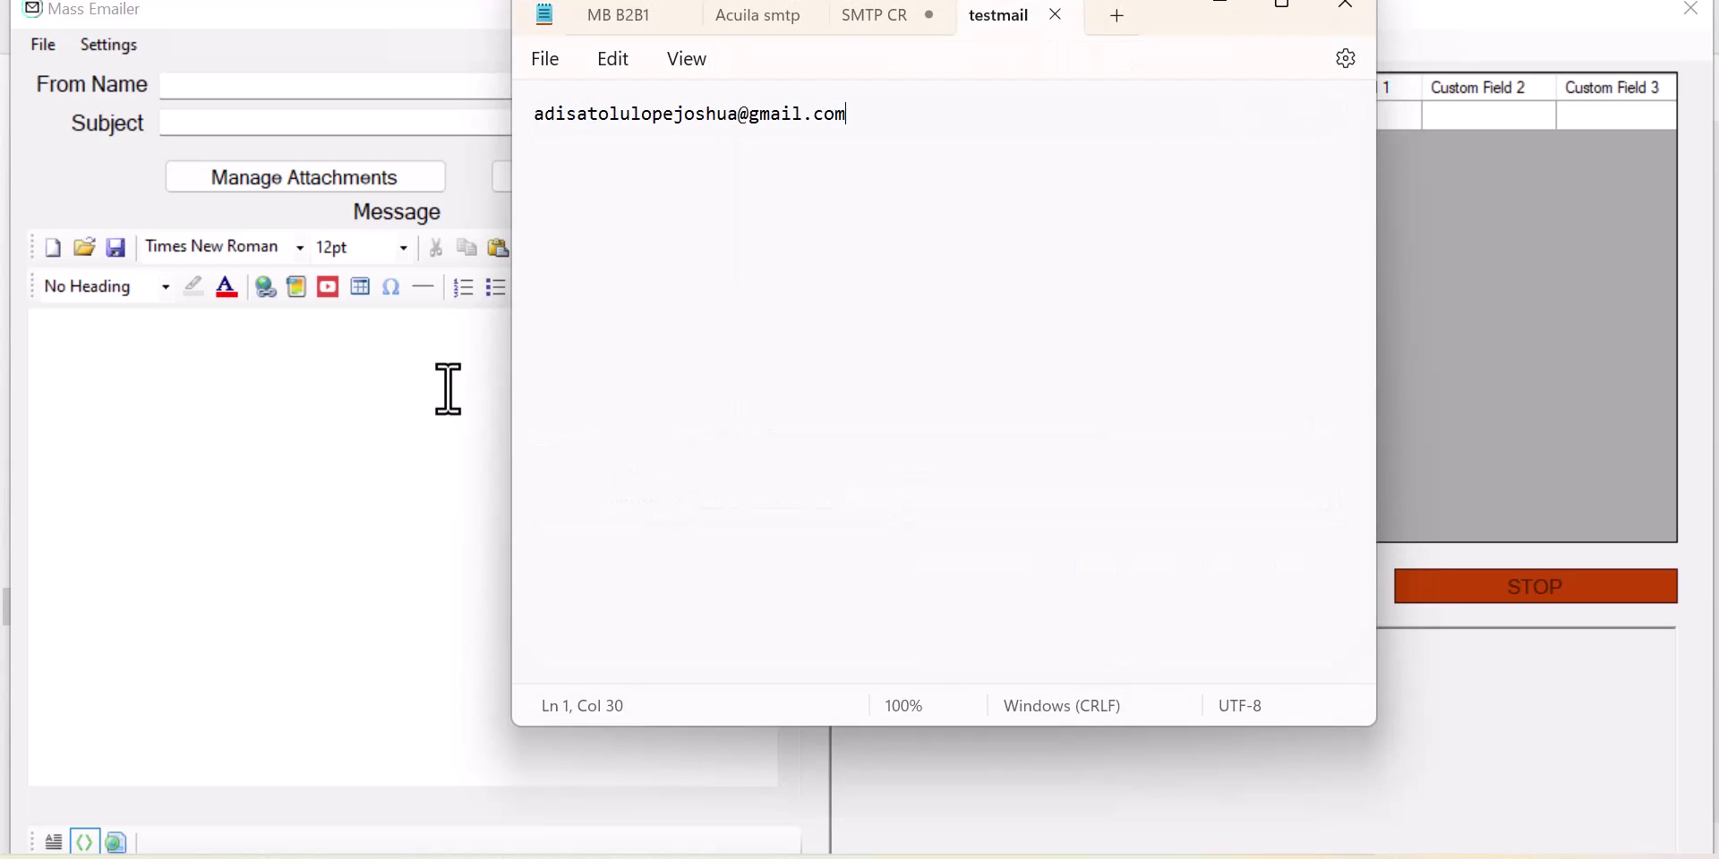
click(447, 389)
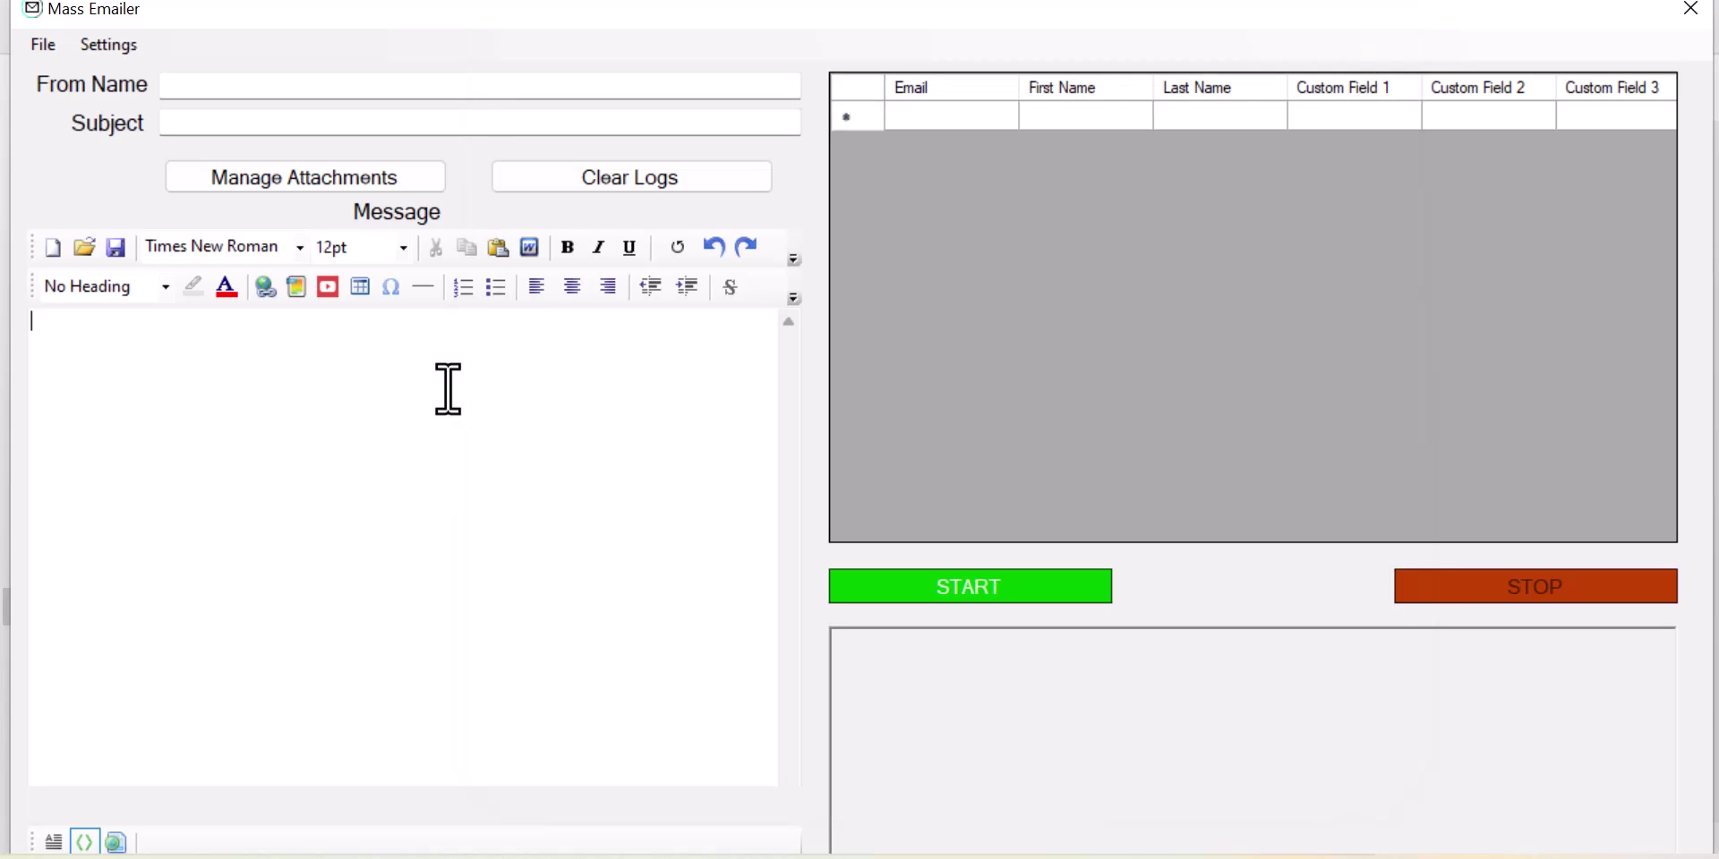
Step: Import the testmail text file from Downloads using File > Import Emails (.txt)
click(42, 45)
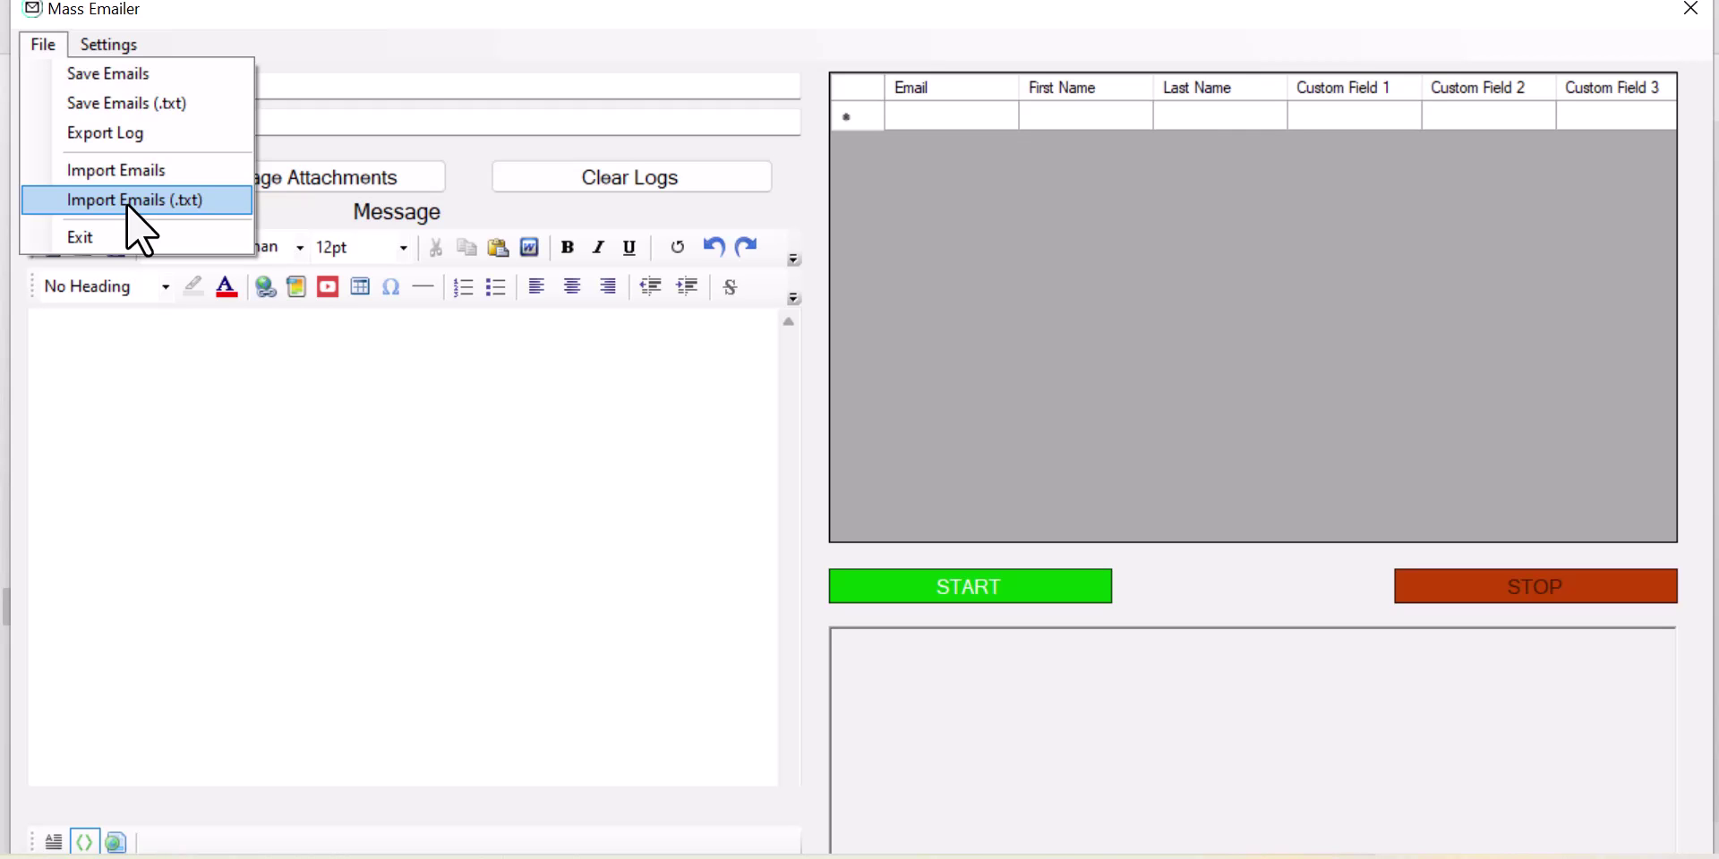
click(126, 200)
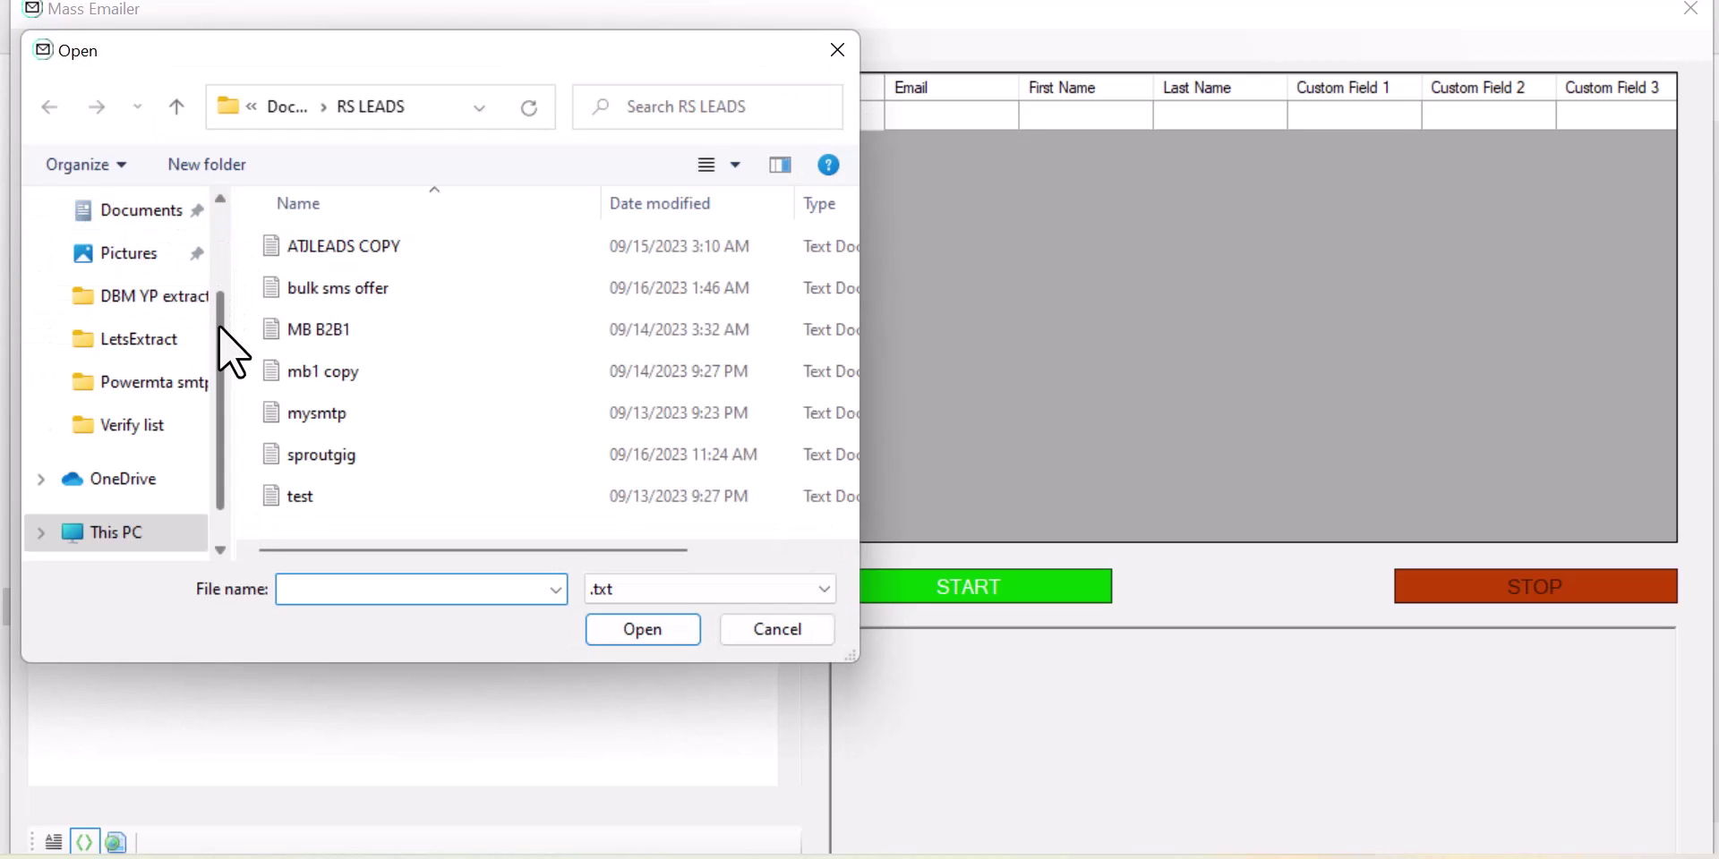
drag(219, 325, 221, 213)
click(140, 310)
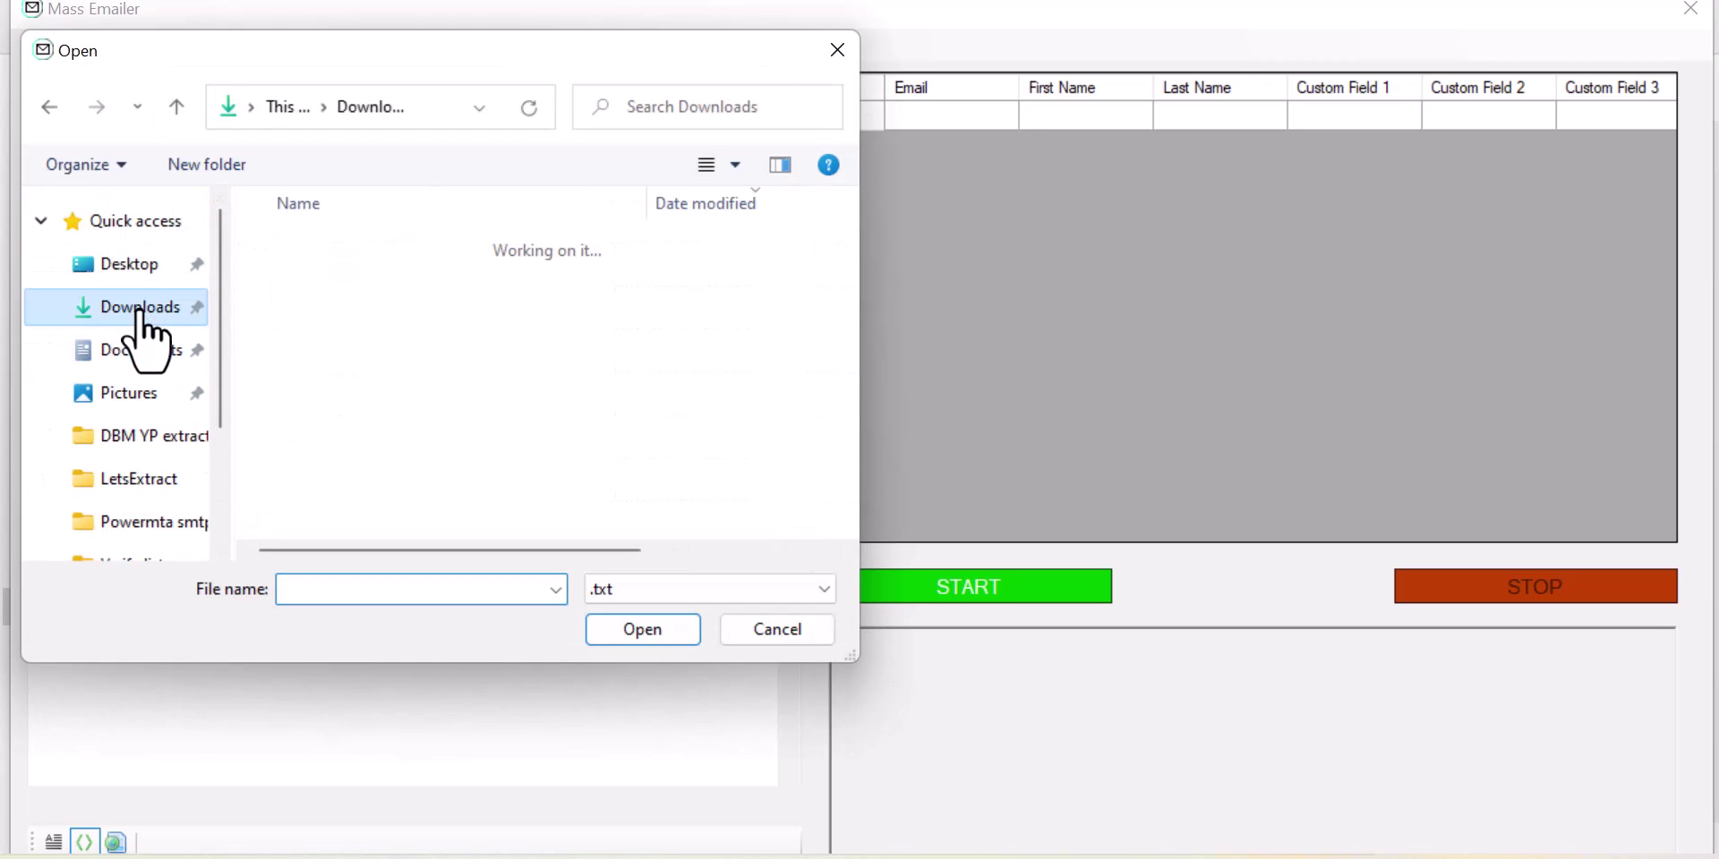
click(347, 297)
click(604, 634)
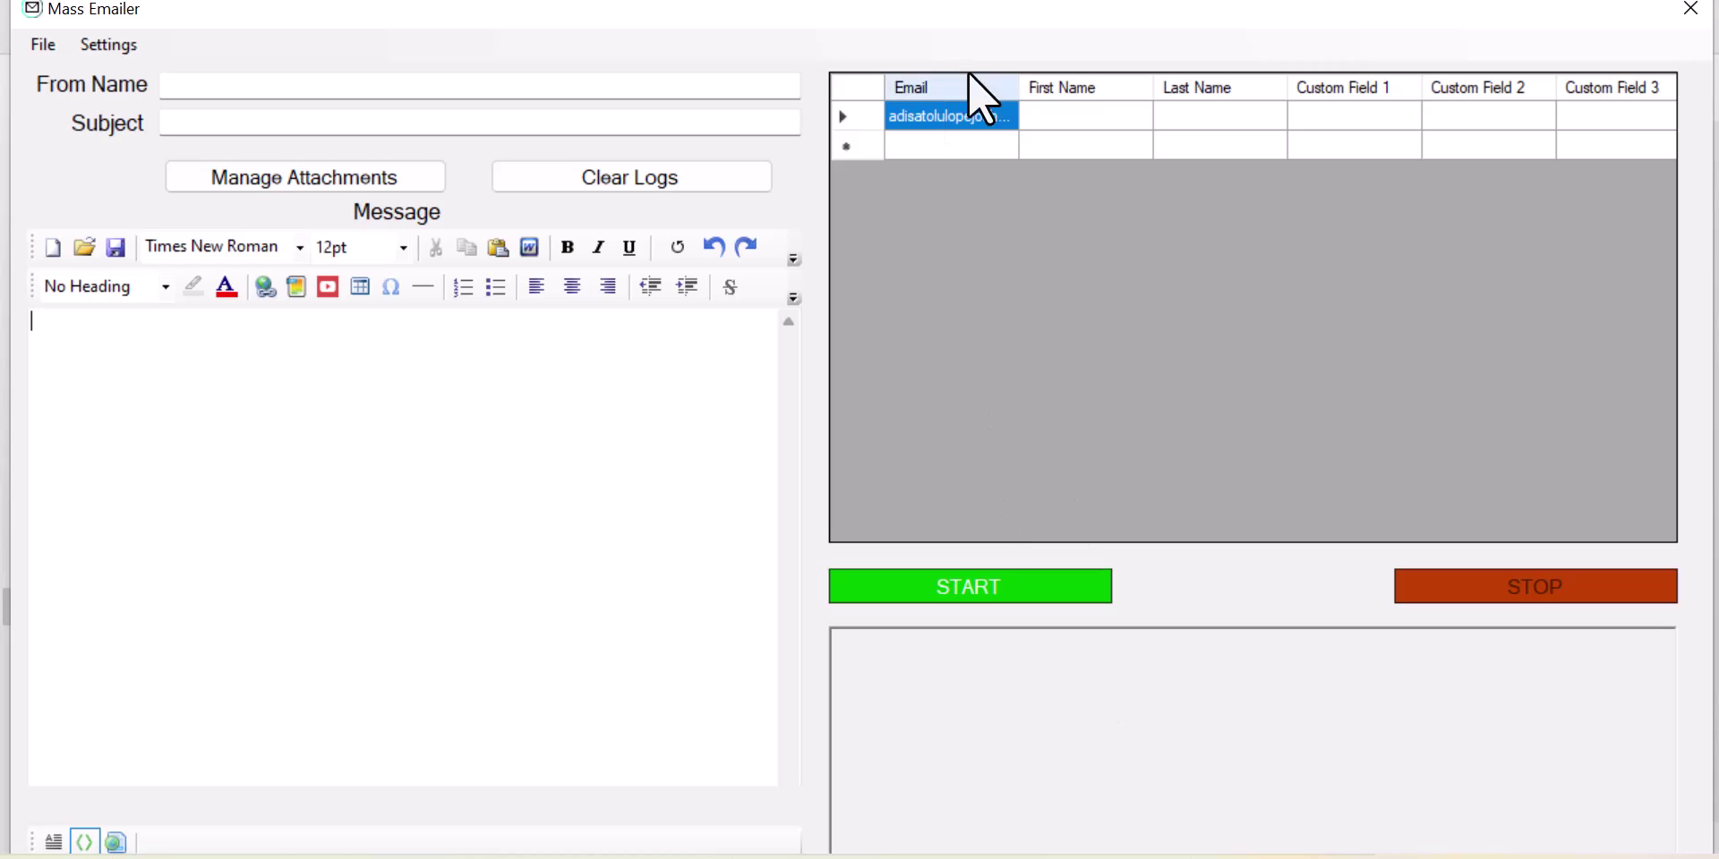
Step: Enter 'support' as the From Name and 'How to make money online' as the Subject
click(205, 95)
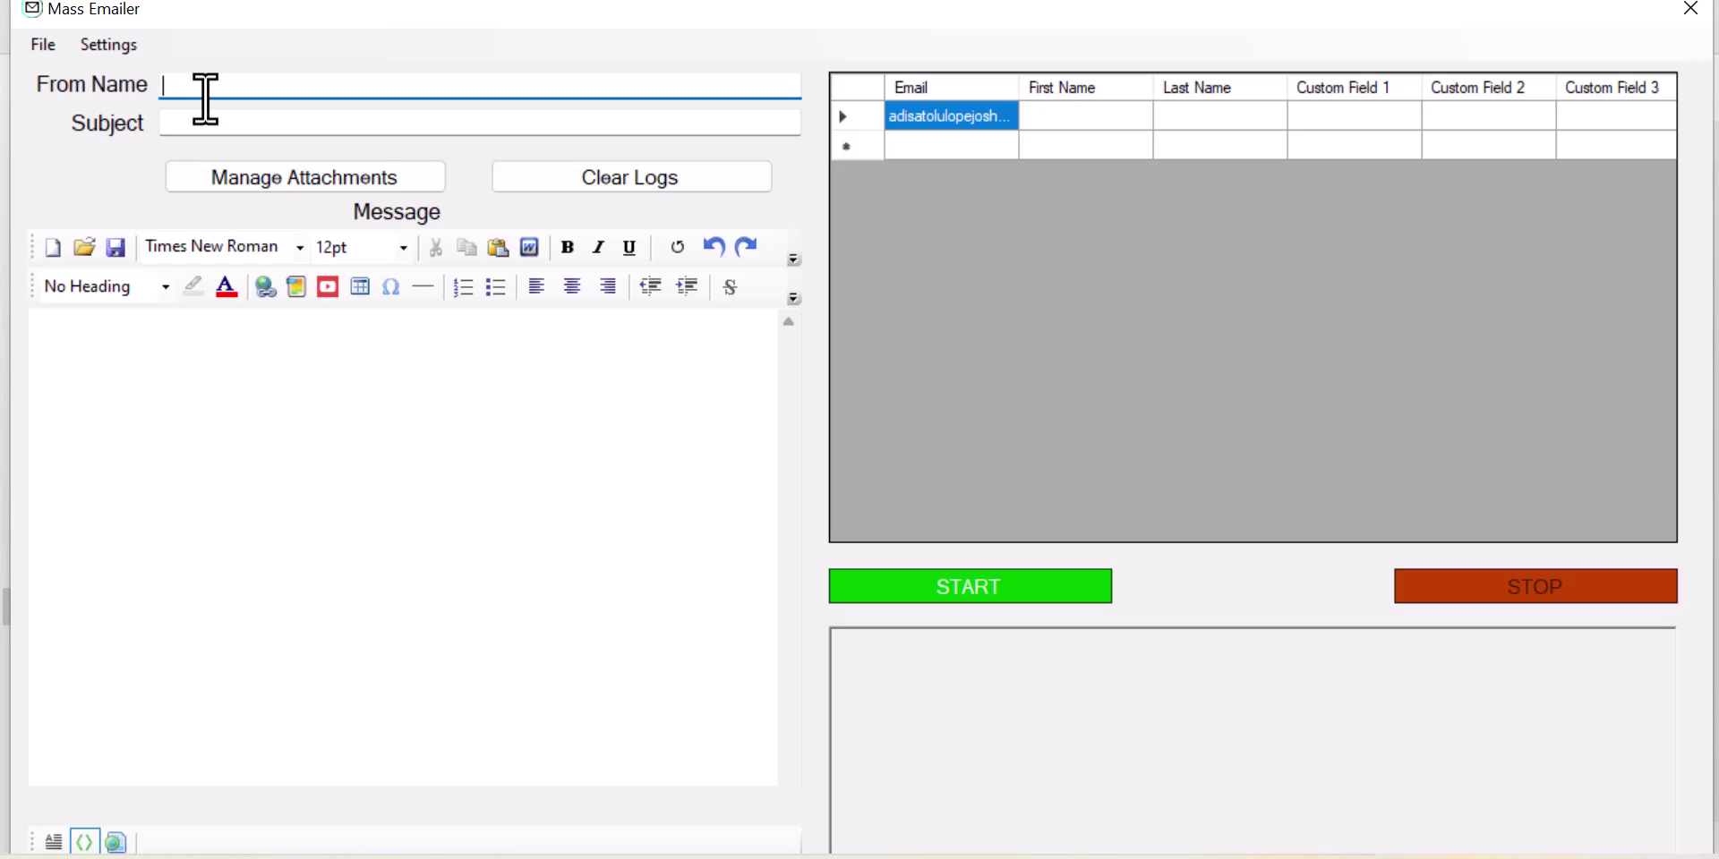
text(support)
click(244, 133)
text(s)
key(BackSpace)
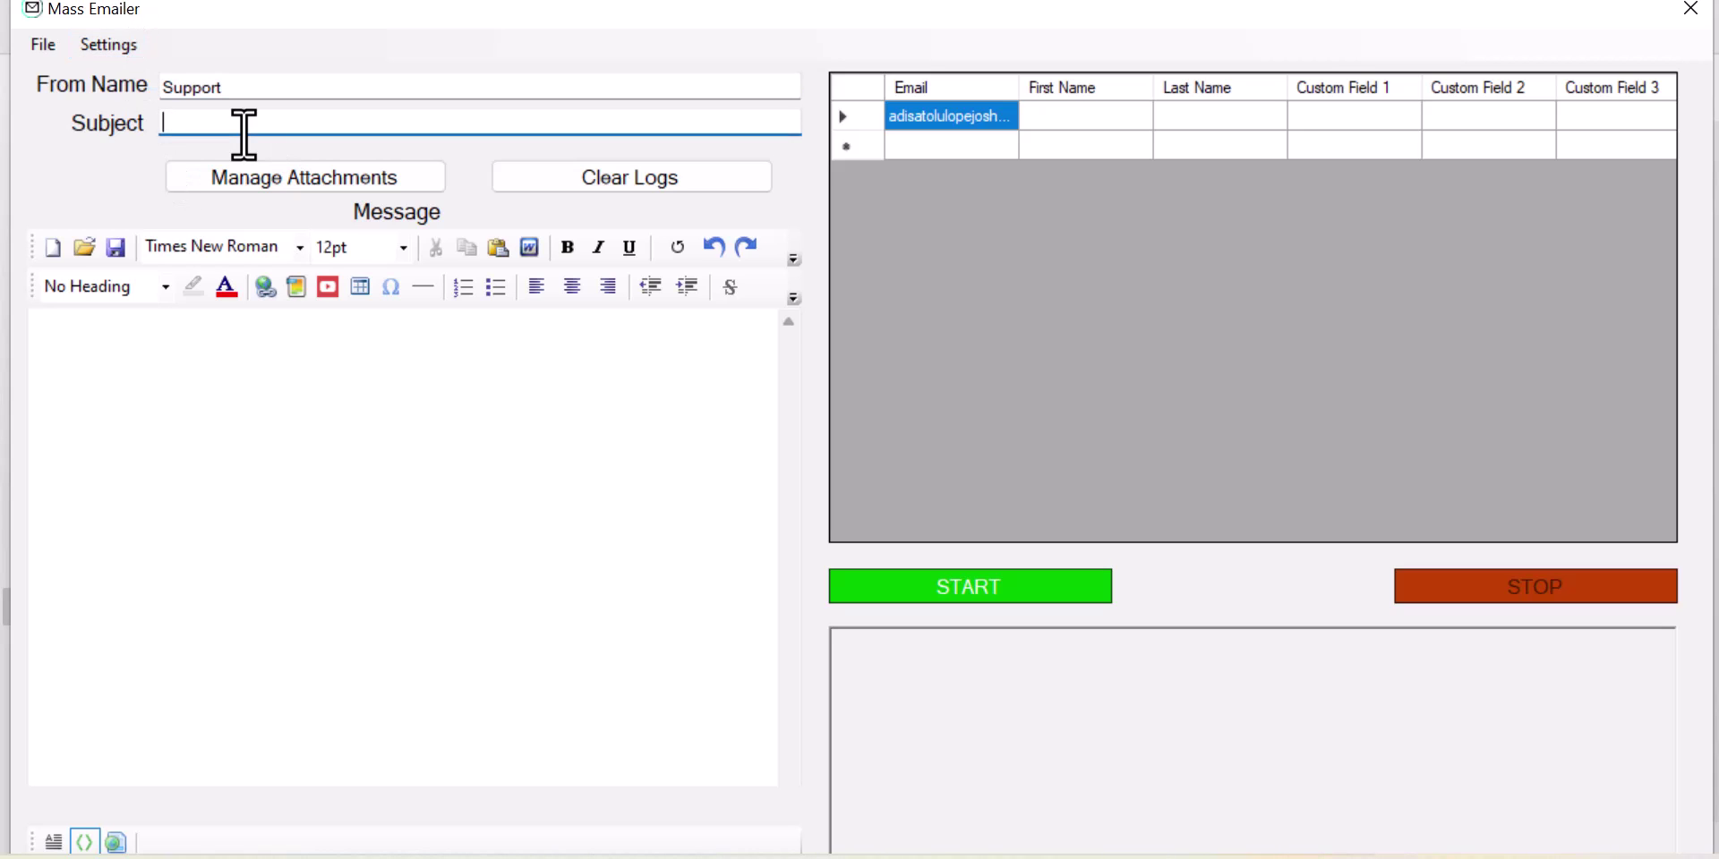
text(How to make money online)
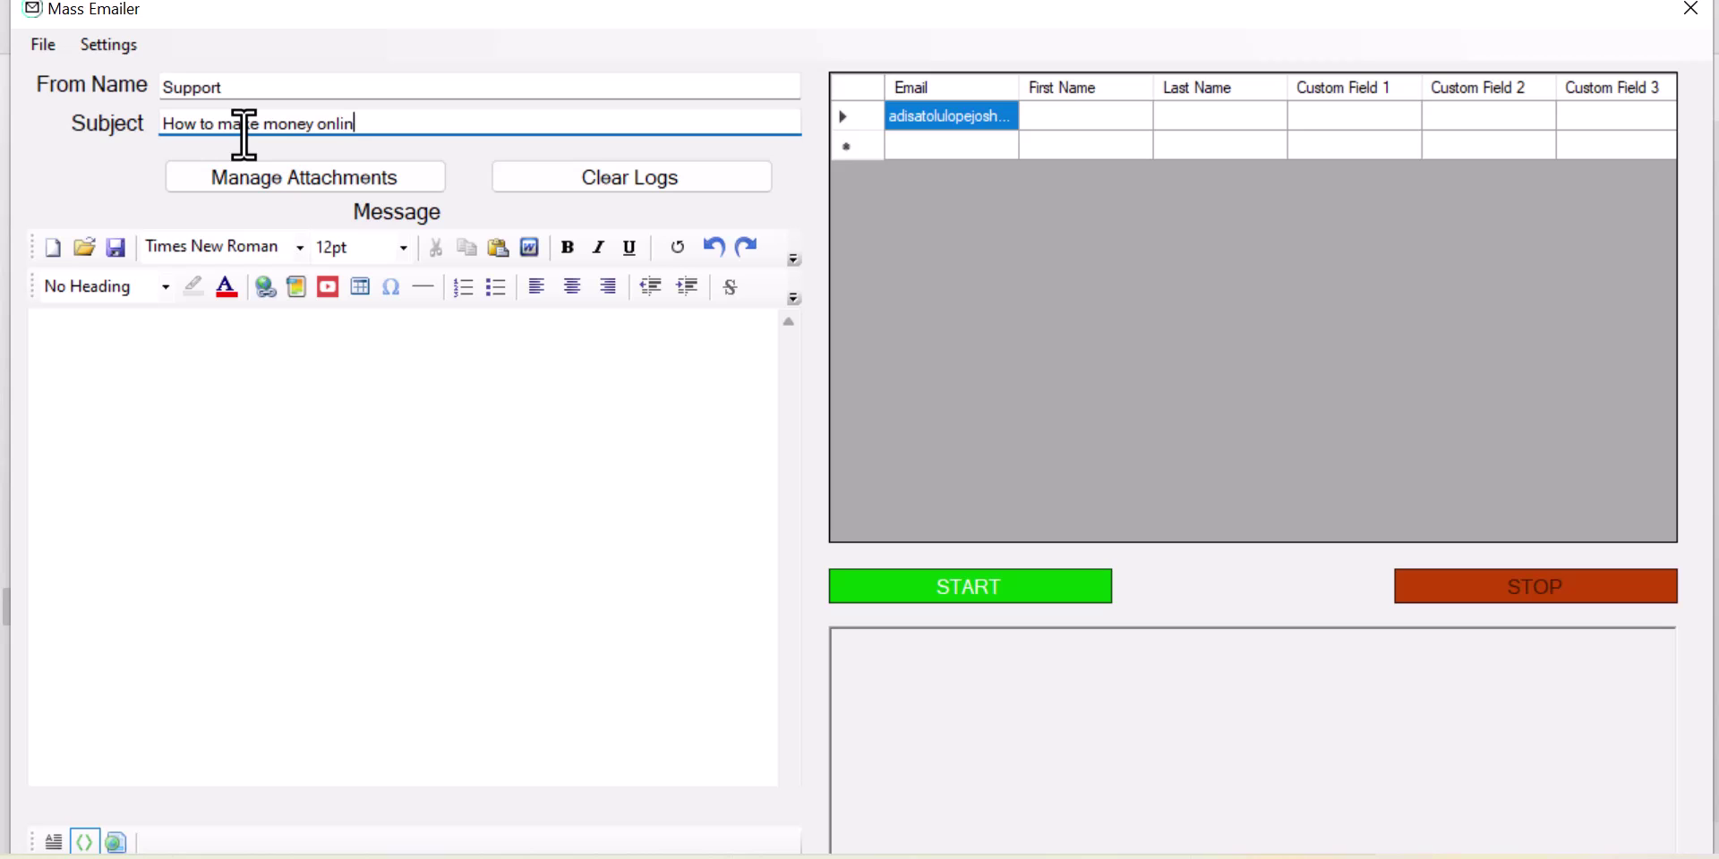
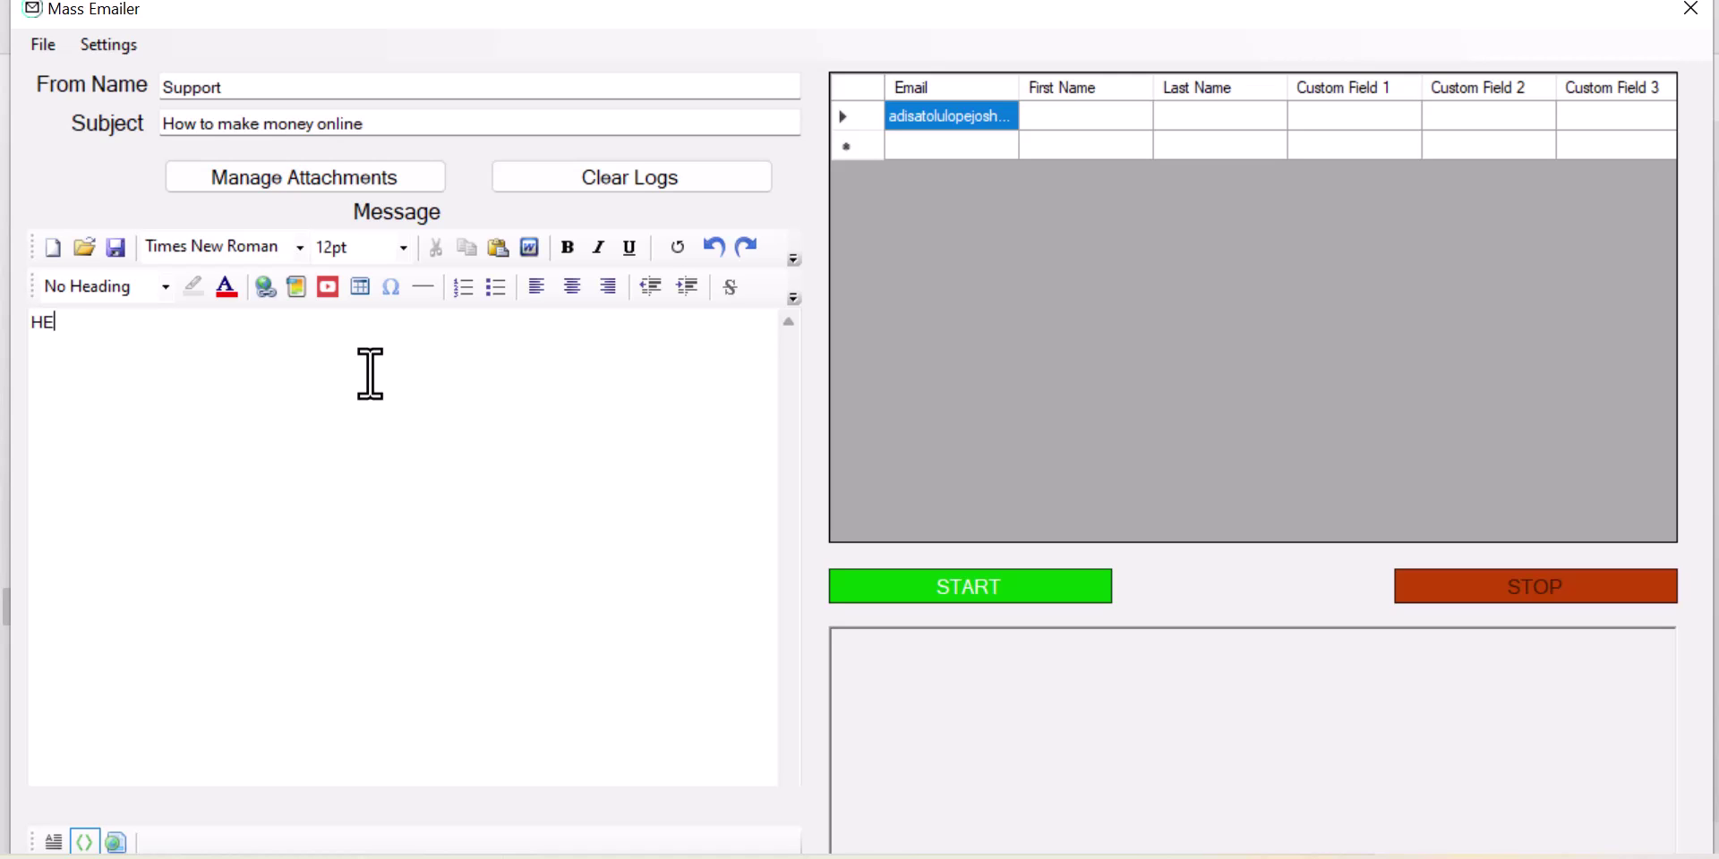
Step: Type 'HEllo hello hello hello' in the message body, correcting 'helo', then start a new line
text( hello hello helo)
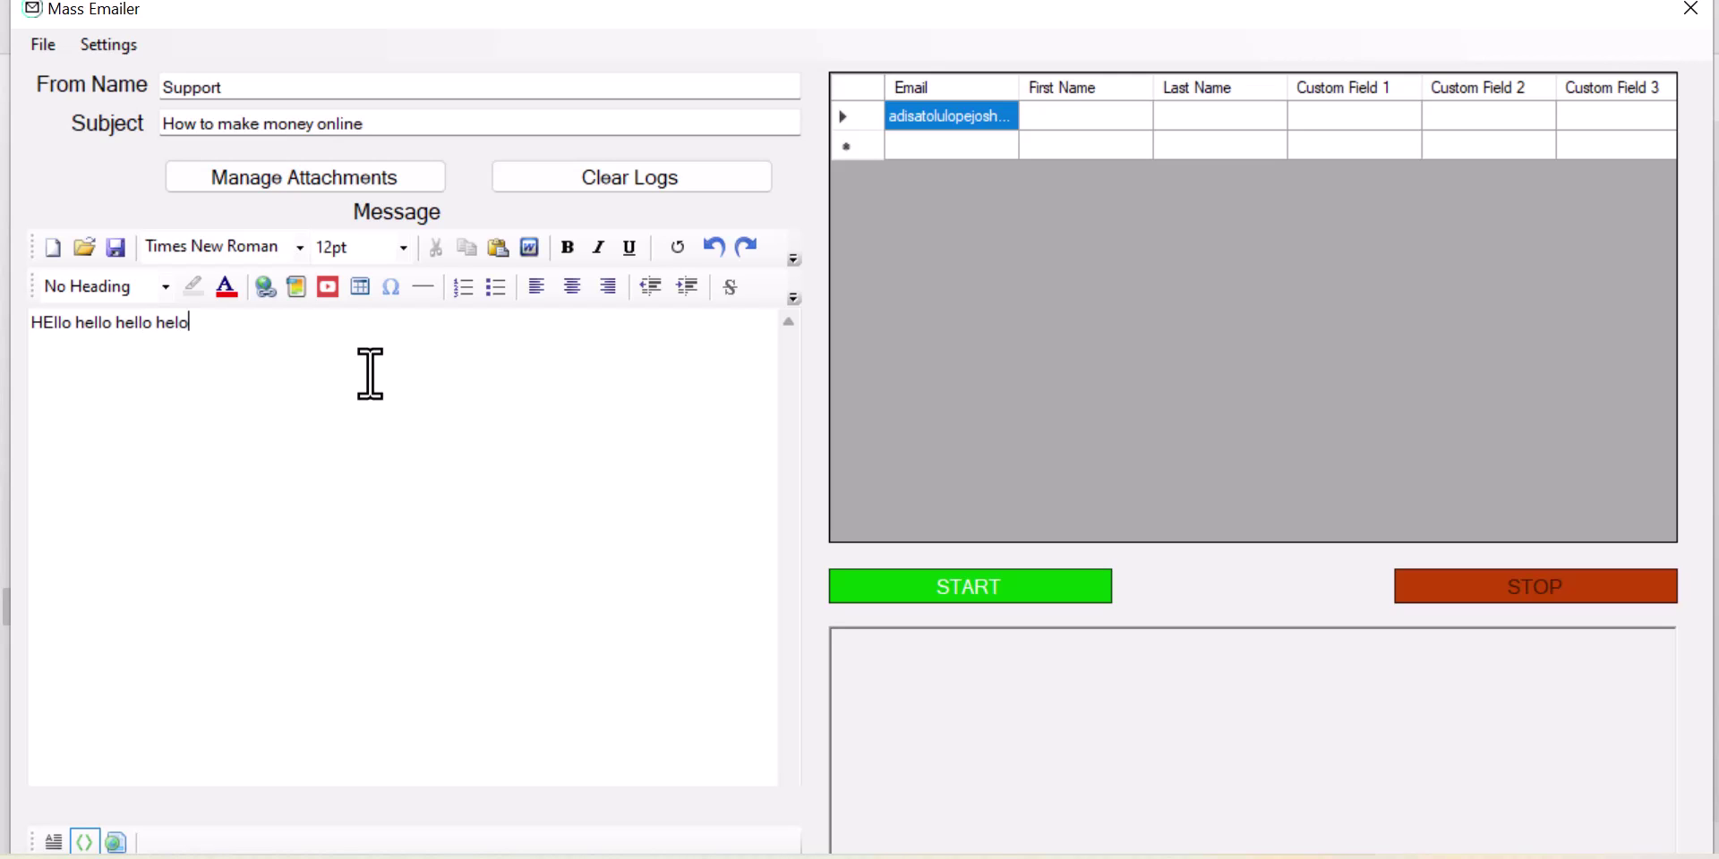
key(BackSpace)
text(lo)
key(Return)
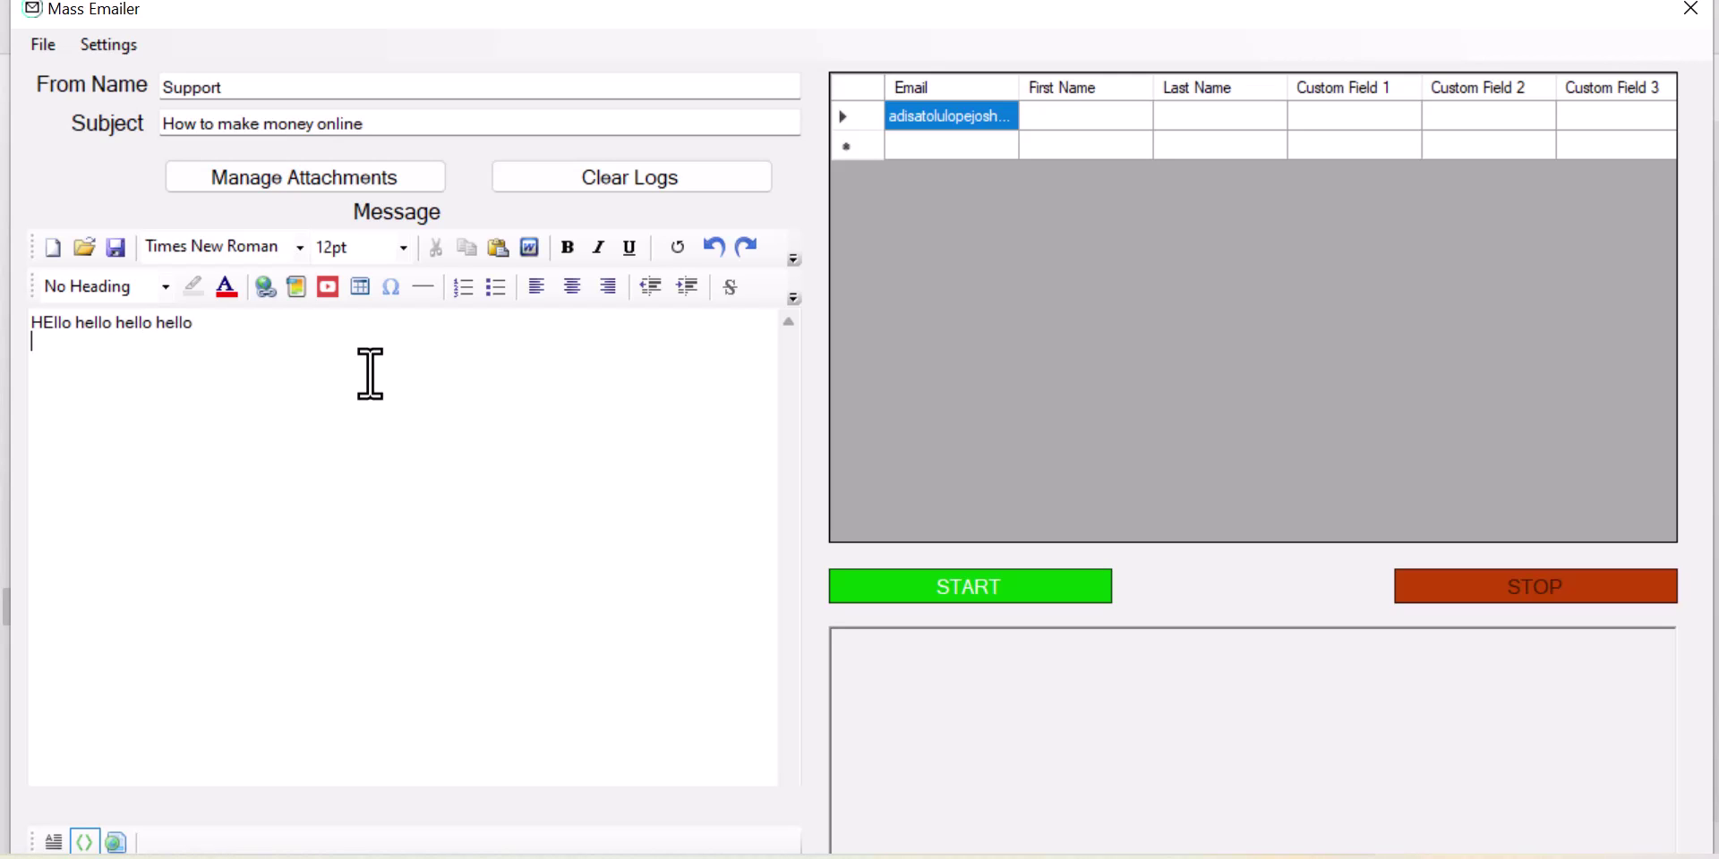